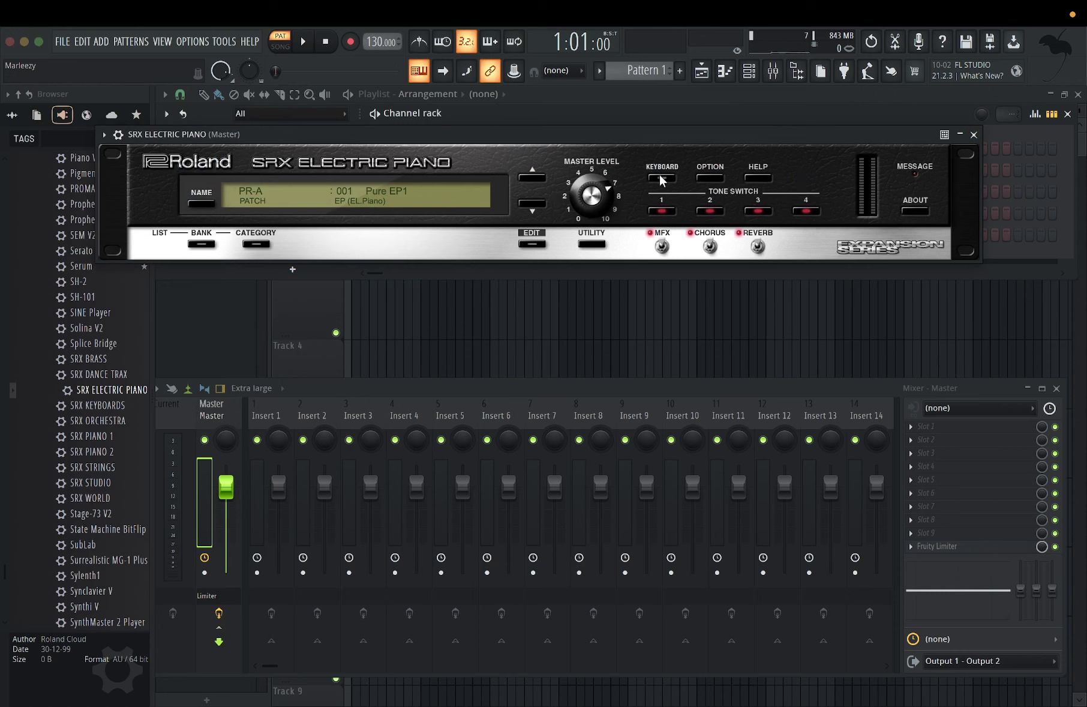
# Step: Show the SRX ELECTRIC PIANO plugin's keyboard, close the plugin window, and open the channel's piano roll
pyautogui.click(662, 178)
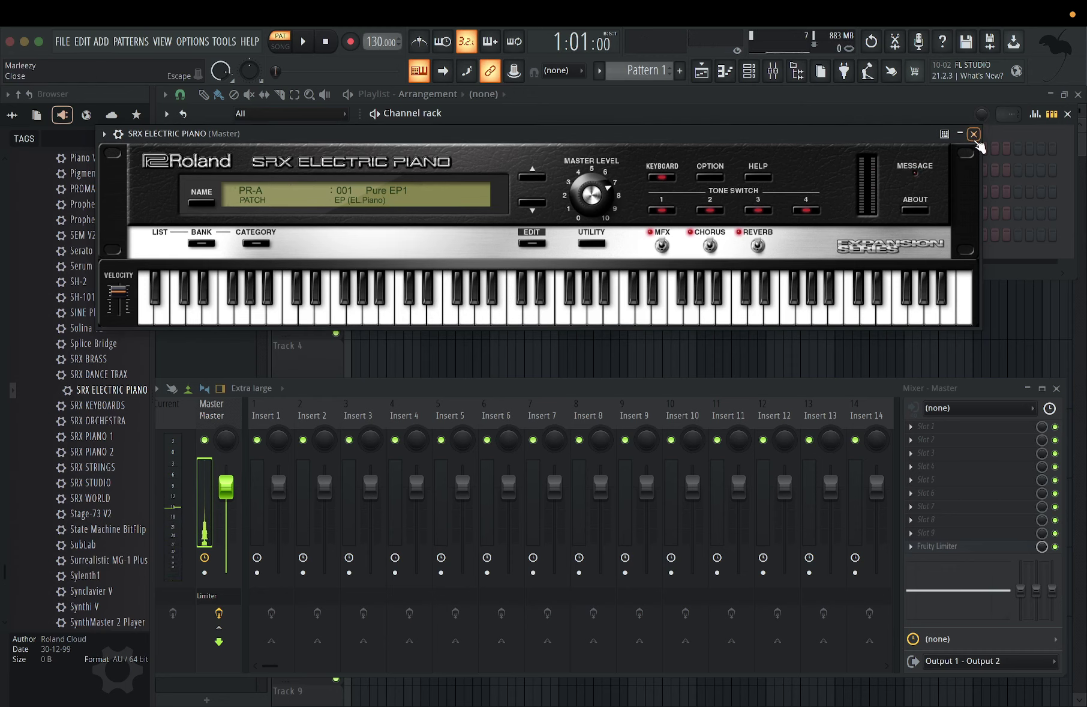
pyautogui.press('Escape')
pyautogui.rightClick(293, 234)
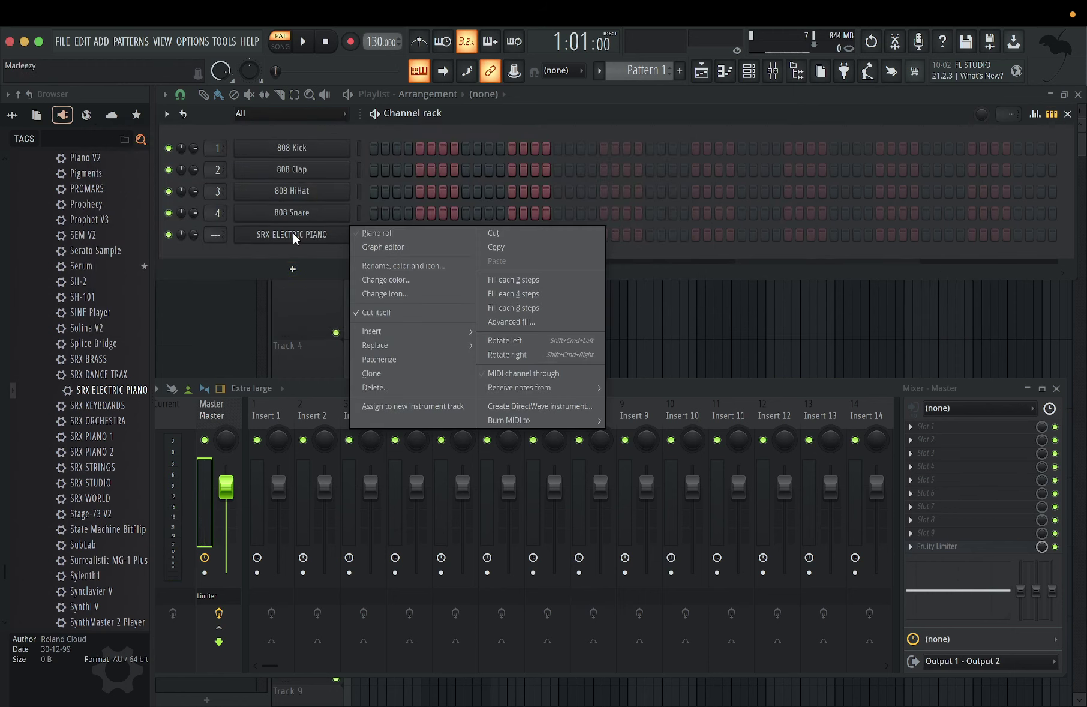
pyautogui.click(354, 233)
# Step: Audition E4-G4-B4, F4-A4-C5 and D4-F4-A4 chords on the electric piano without recording
pyautogui.press('c')
pyautogui.press('b')
pyautogui.press('m')
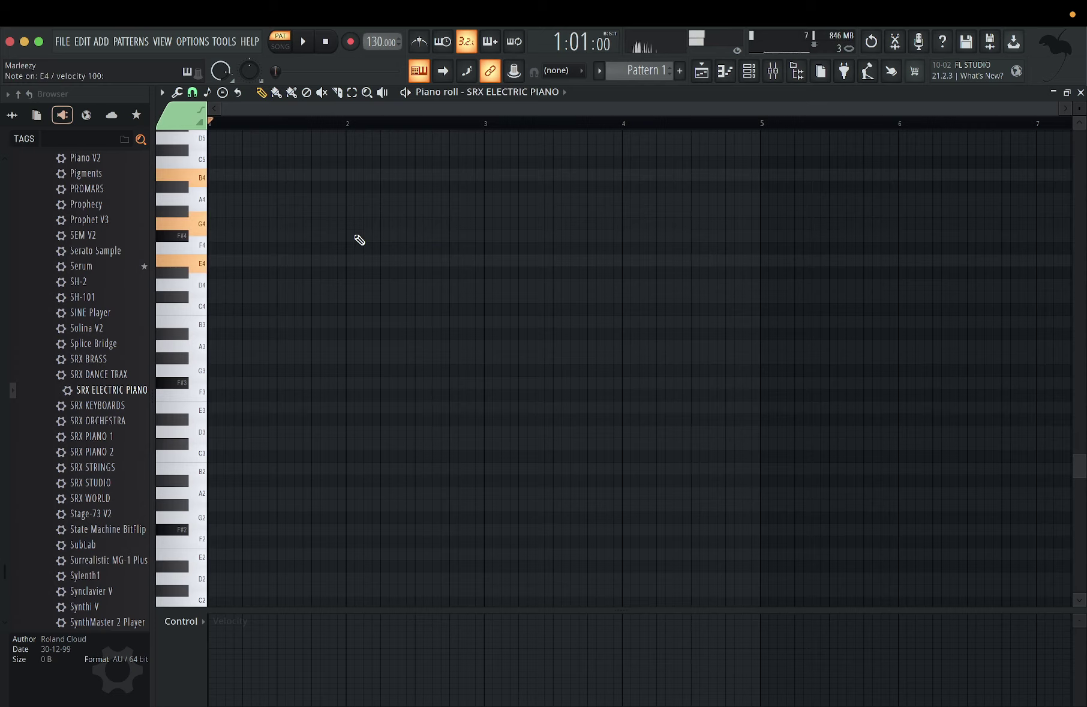
pyautogui.press('v')
pyautogui.press('n')
pyautogui.press(',')
pyautogui.press('c')
pyautogui.press('b')
pyautogui.press('m')
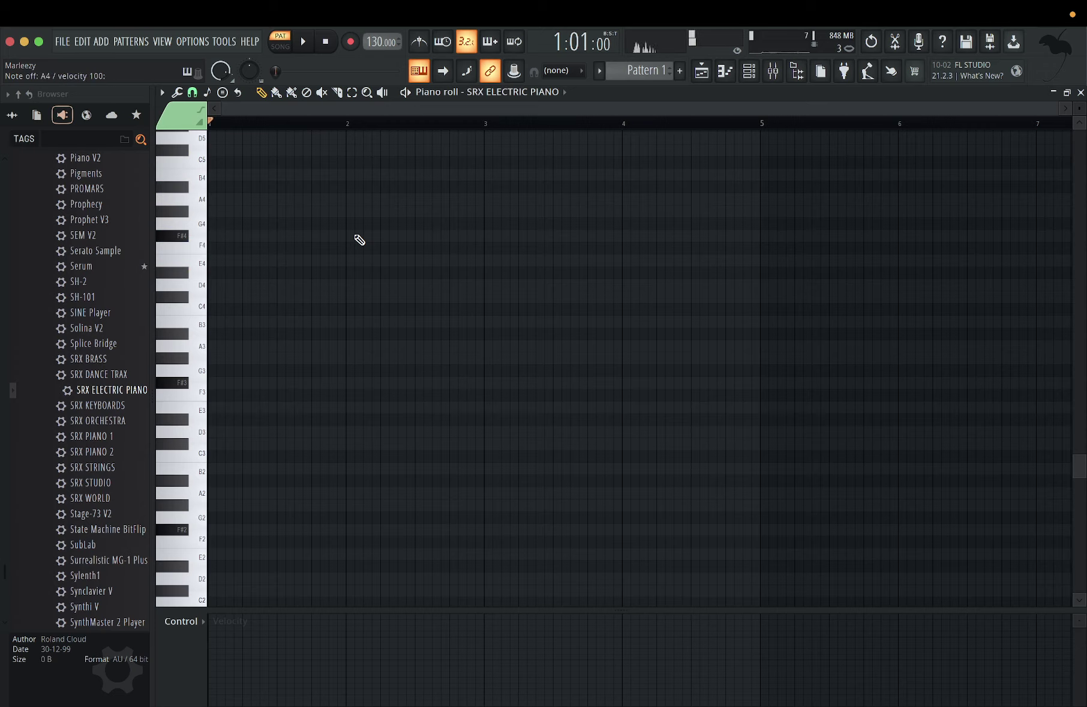
pyautogui.press('x')
pyautogui.press('v')
pyautogui.press('n')
pyautogui.press('c')
pyautogui.press('b')
pyautogui.press('m')
# Step: Record three electric piano chords with the metronome on: E4-G4-B4, C4-G4-B4 from bar 3, and C4-F4-A4 from mid-bar 4
pyautogui.click(414, 42)
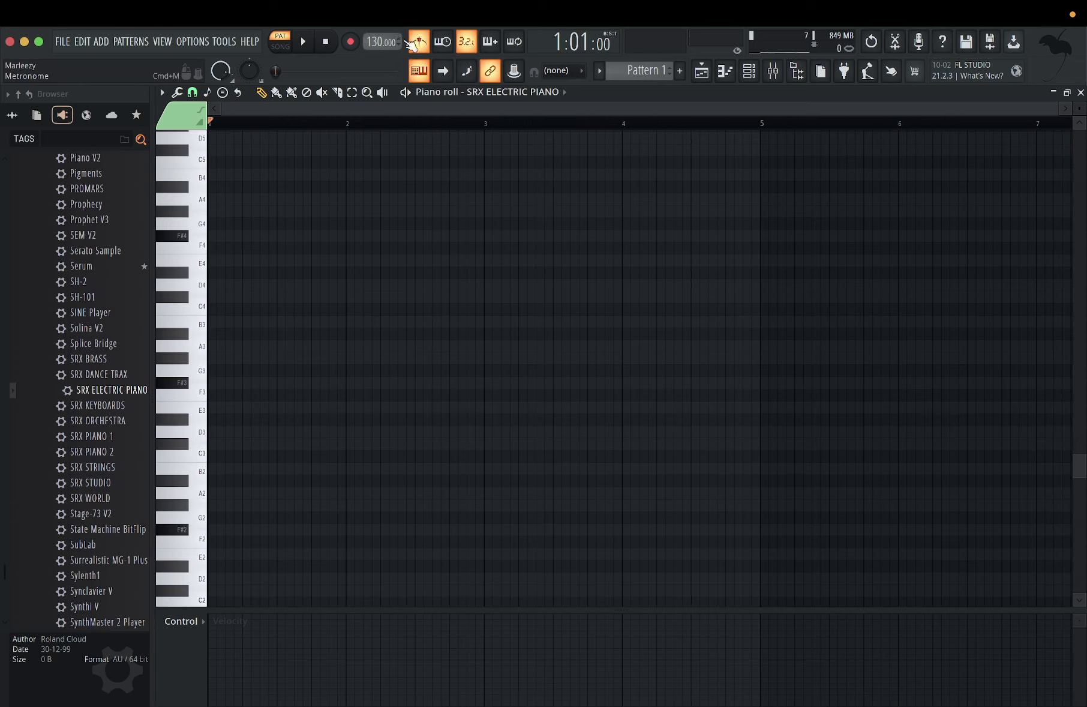
pyautogui.click(351, 41)
pyautogui.click(303, 41)
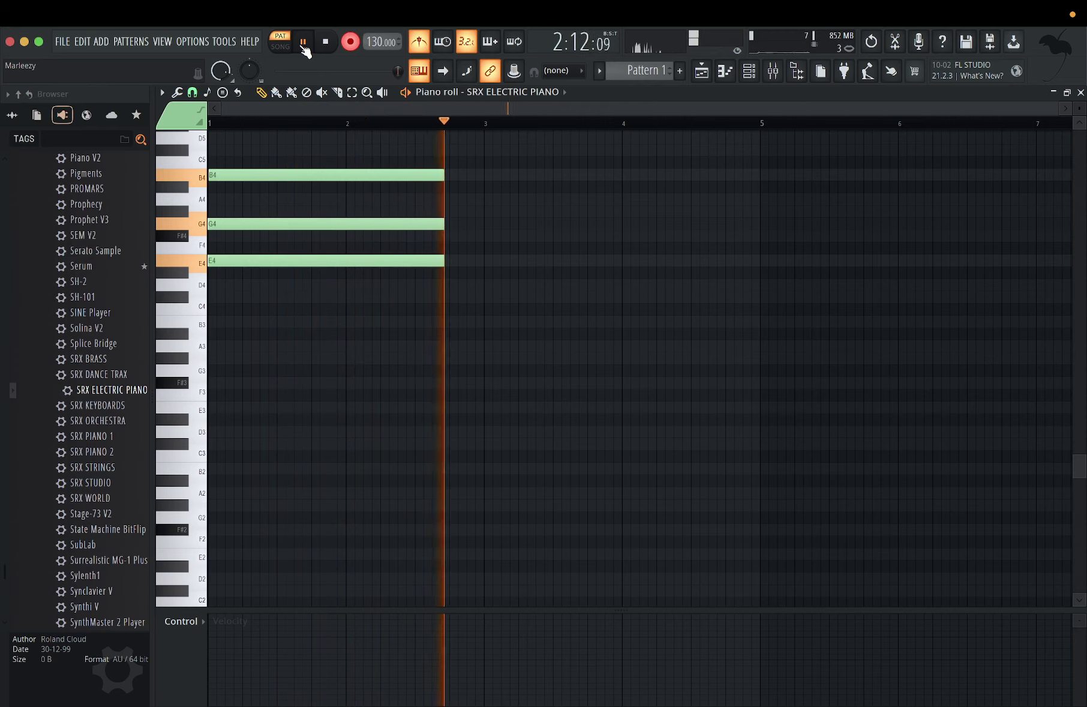
pyautogui.press('z')
pyautogui.press('b')
pyautogui.press('m')
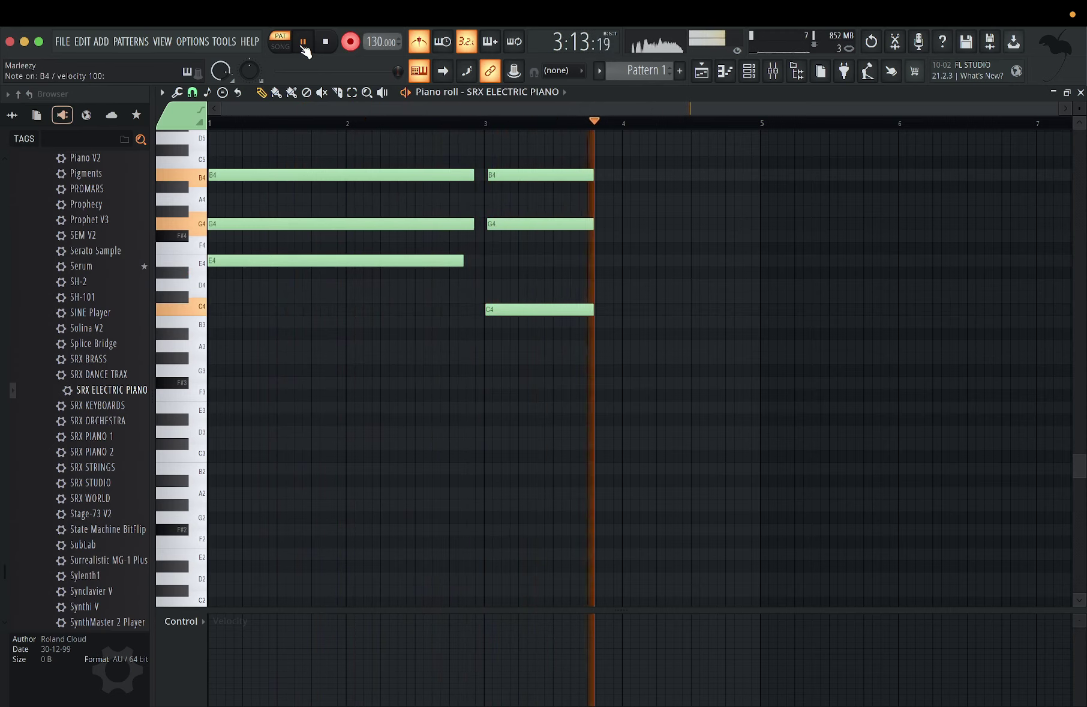
pyautogui.press('z')
pyautogui.press('v')
pyautogui.press('n')
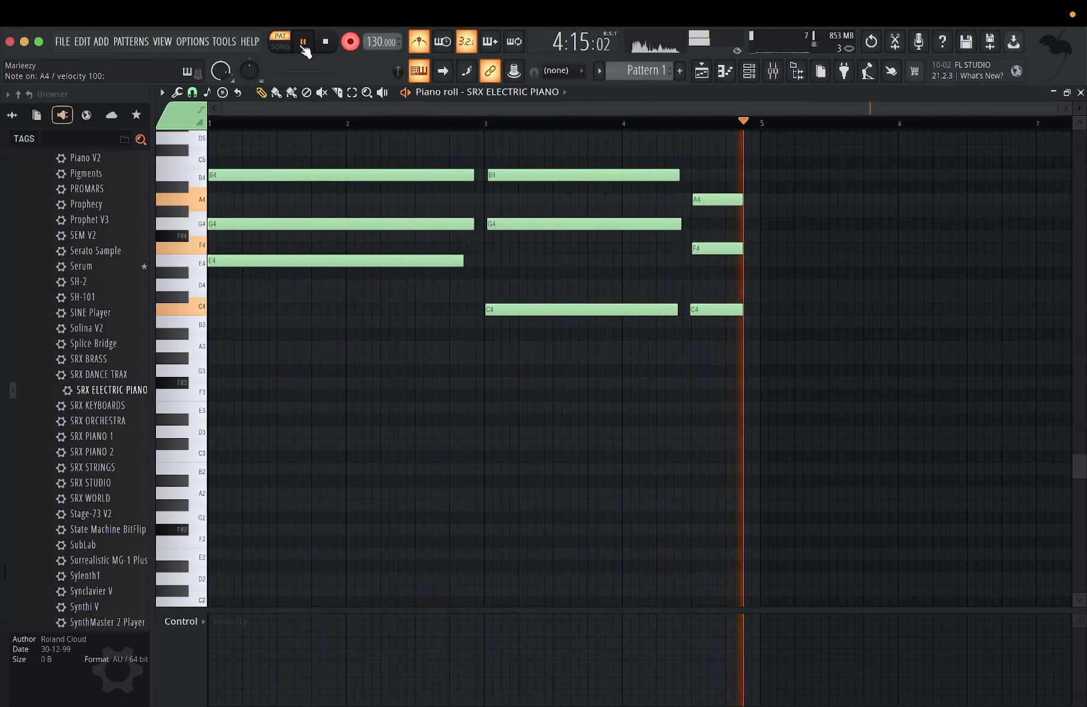
pyautogui.click(350, 42)
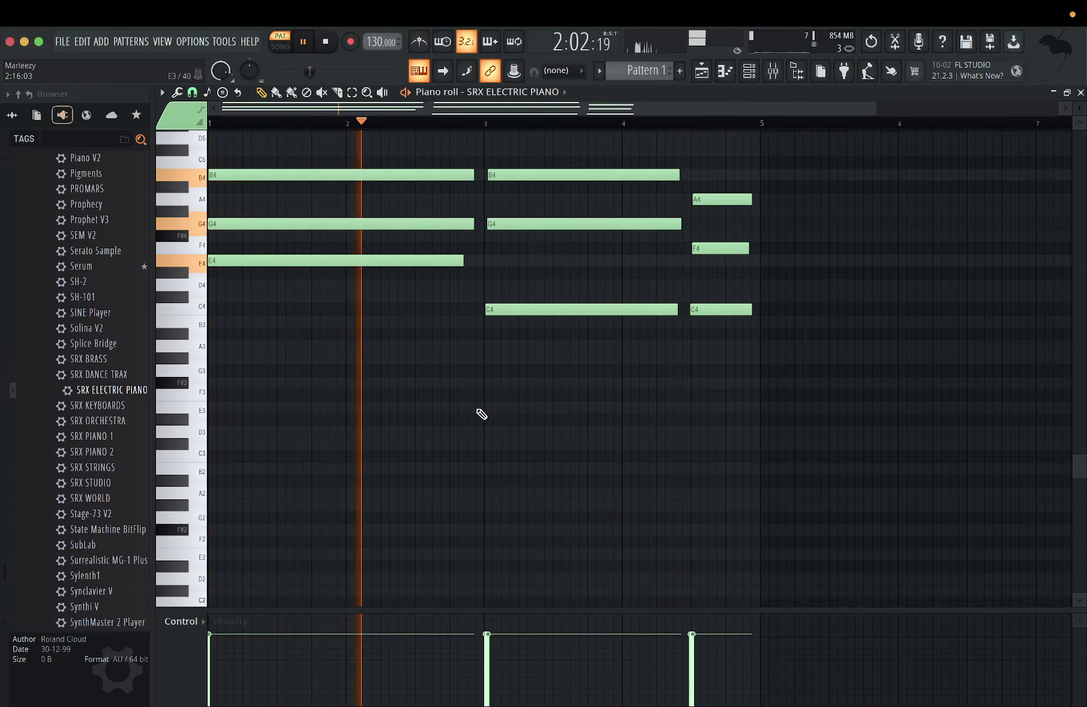
# Step: Quantize all the recorded notes and extend the first chord's E4 note to the start of bar 3
pyautogui.scroll(4, 480, 413)
pyautogui.hotkey('ctrl', 'a')
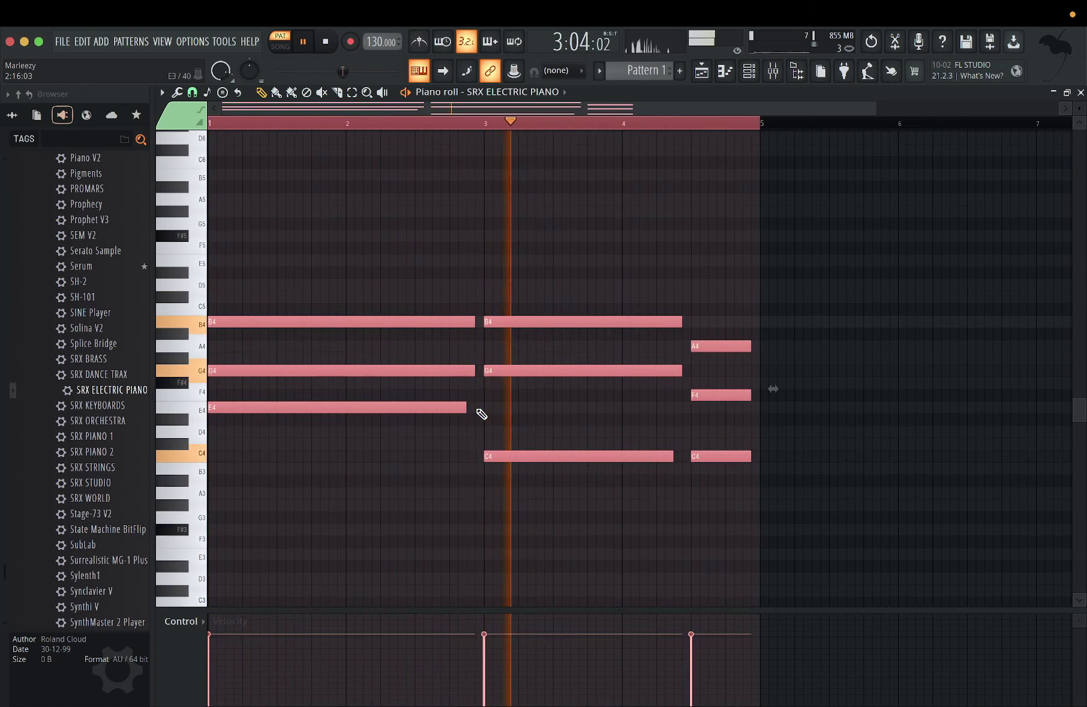
pyautogui.hotkey('alt', 'q')
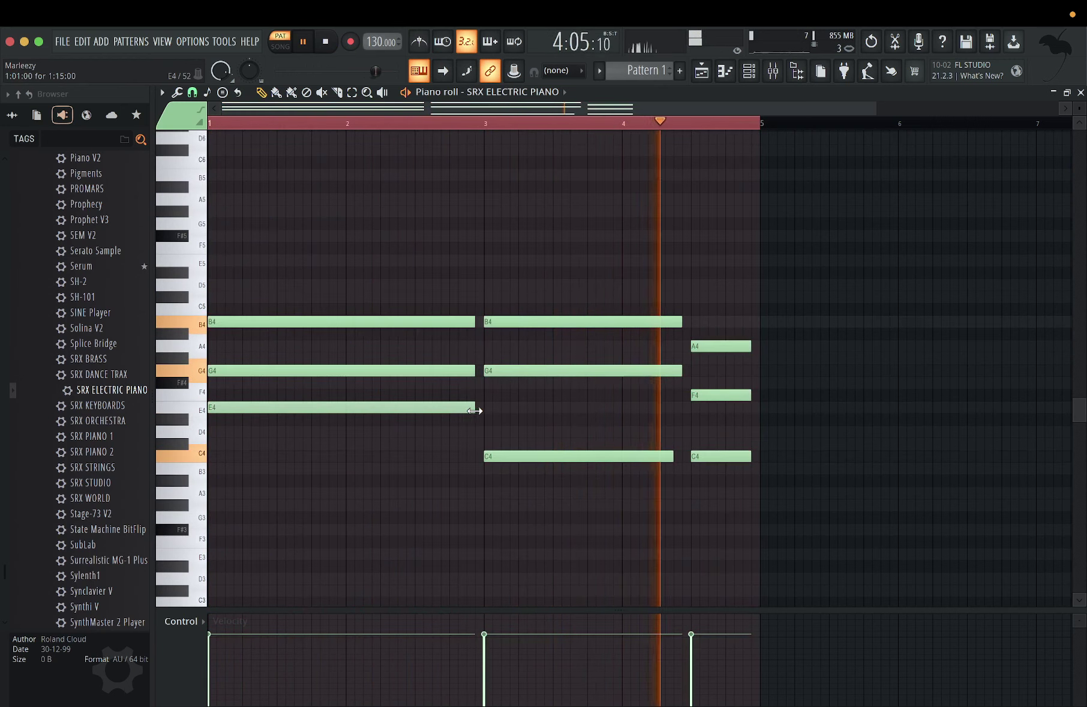
pyautogui.moveTo(474, 410); pyautogui.dragTo(481, 413)
# Step: Make all the chord notes legato using the Articulator with Multiply at 100%, and clear the selection
pyautogui.hotkey('ctrl', 'a')
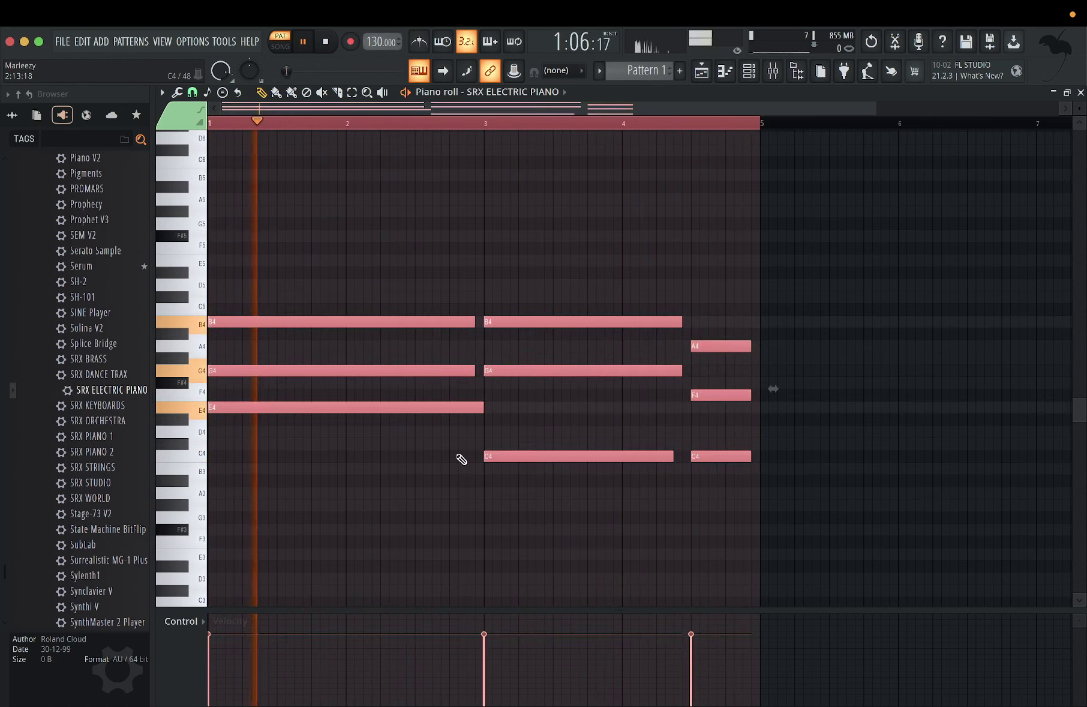
pyautogui.hotkey('alt', 'l')
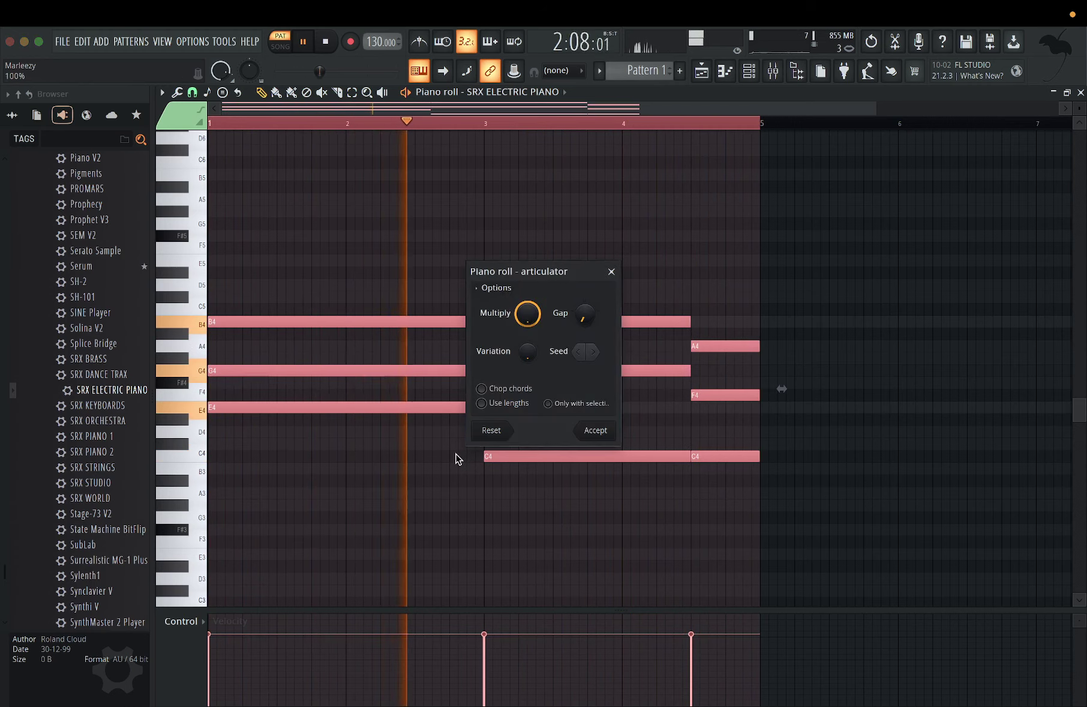
pyautogui.click(595, 432)
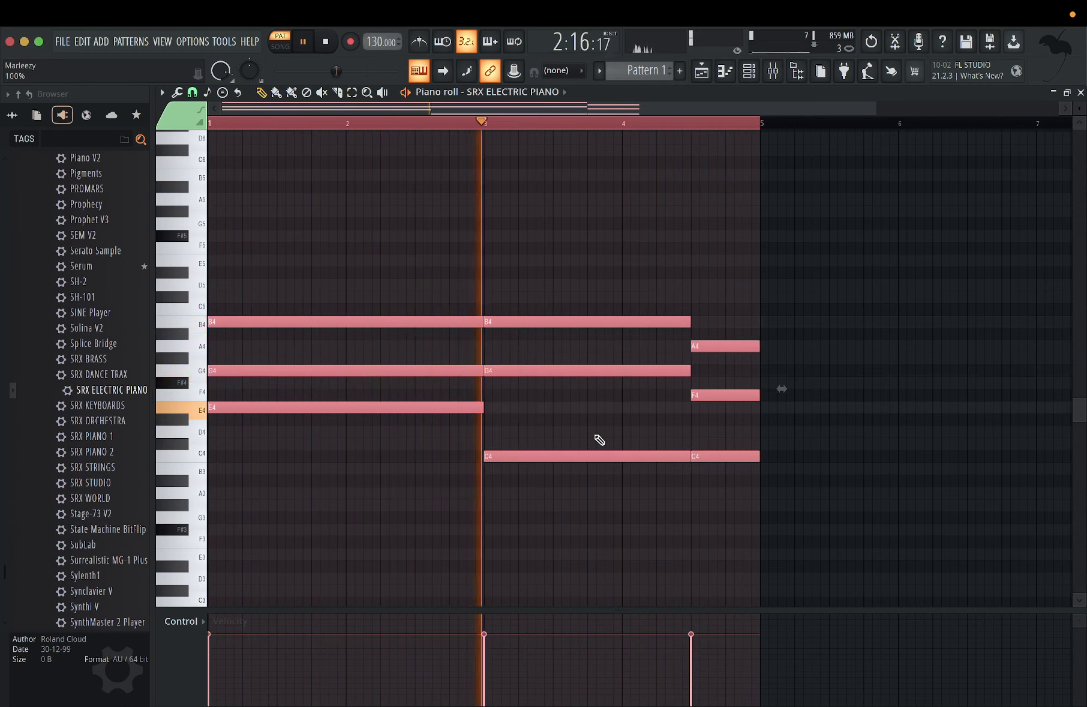
pyautogui.click(489, 487)
# Step: Apply a slight bipolar velocity variation to all the chord notes with the Randomizer
pyautogui.scroll(-3, 487, 487)
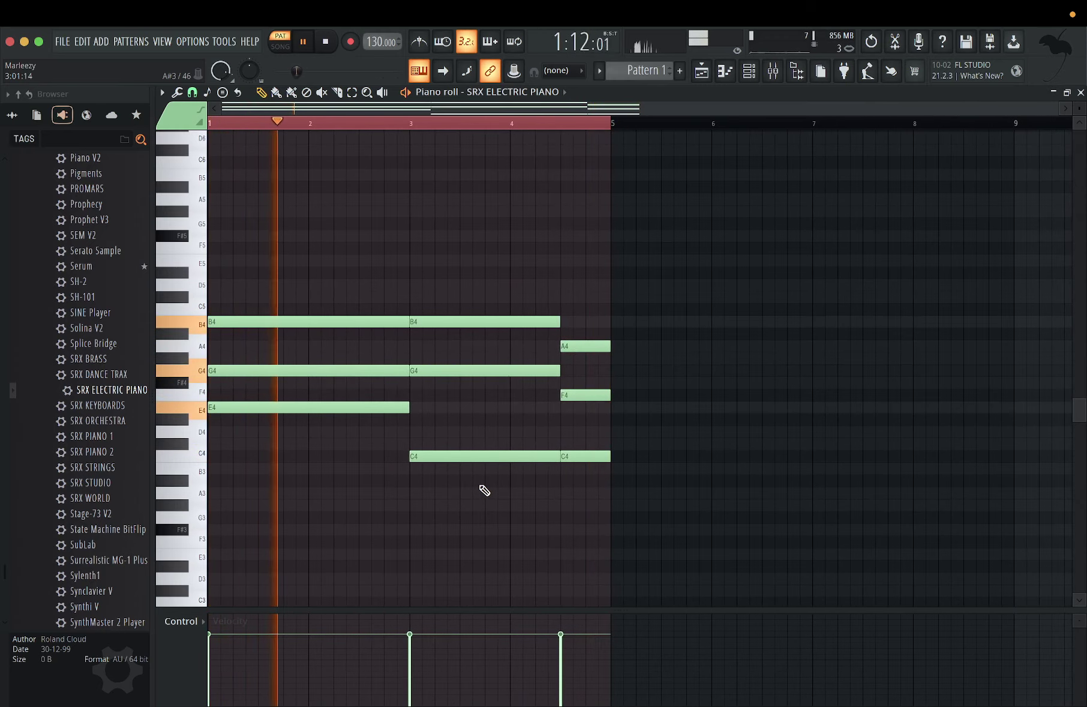
pyautogui.hotkey('ctrl', 'a')
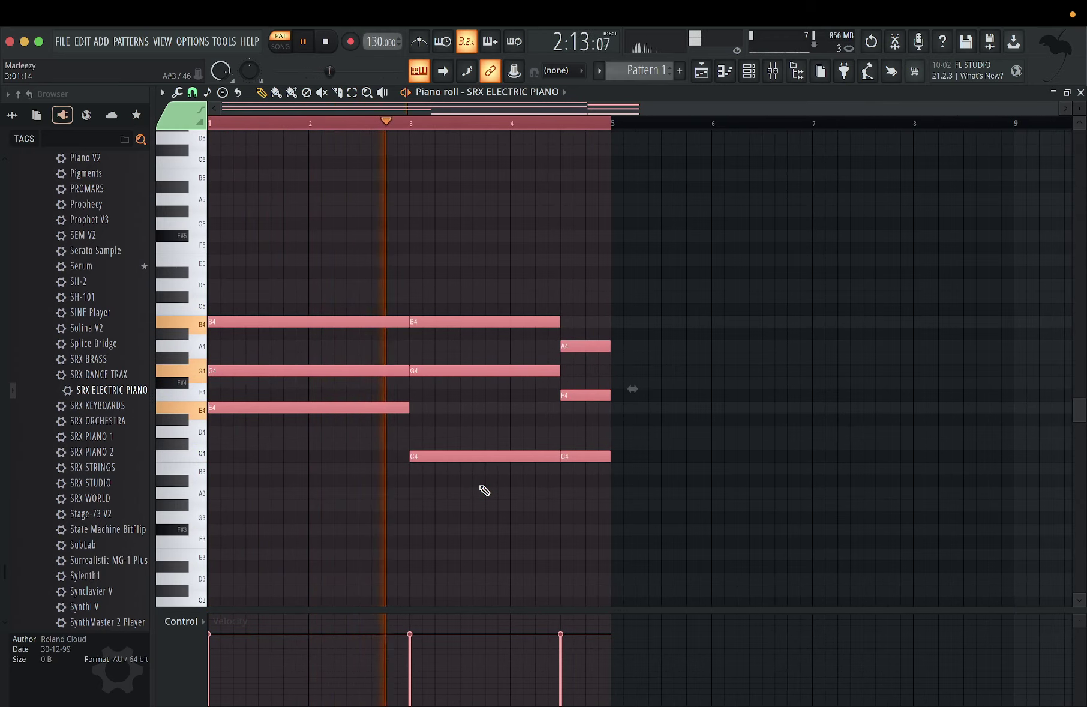
pyautogui.hotkey('alt', 'r')
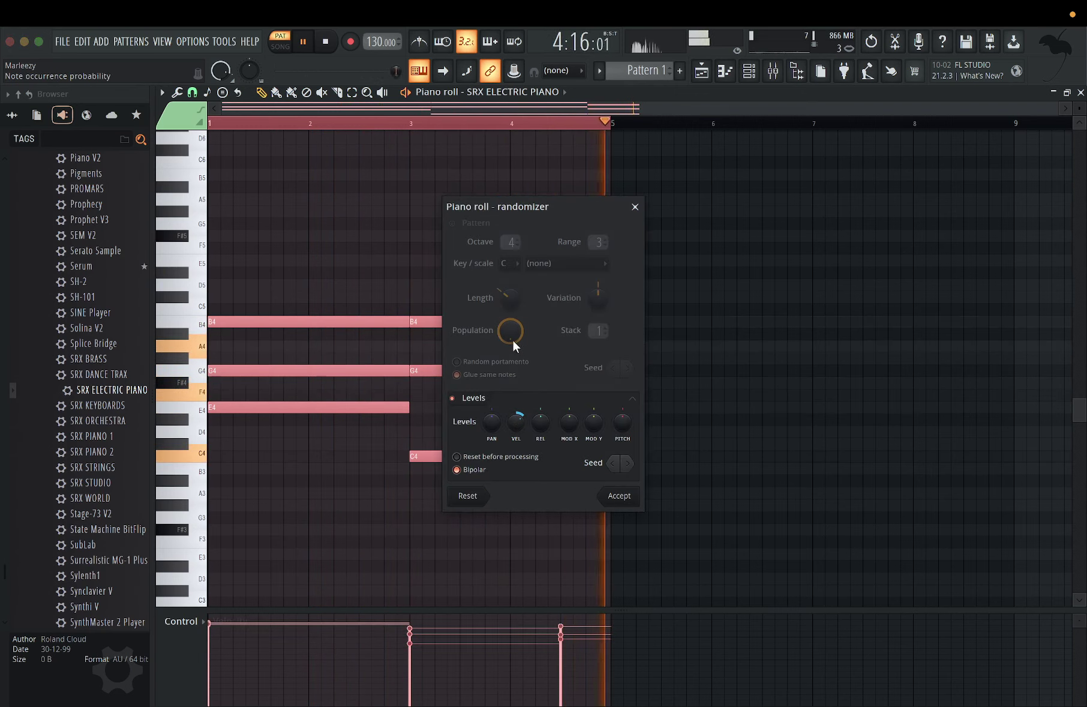
pyautogui.moveTo(516, 421)
pyautogui.mouseDown()
pyautogui.moveTo(515, 444)
pyautogui.moveTo(517, 428)
pyautogui.mouseUp()
pyautogui.press('XF86AudioRaiseVolume')
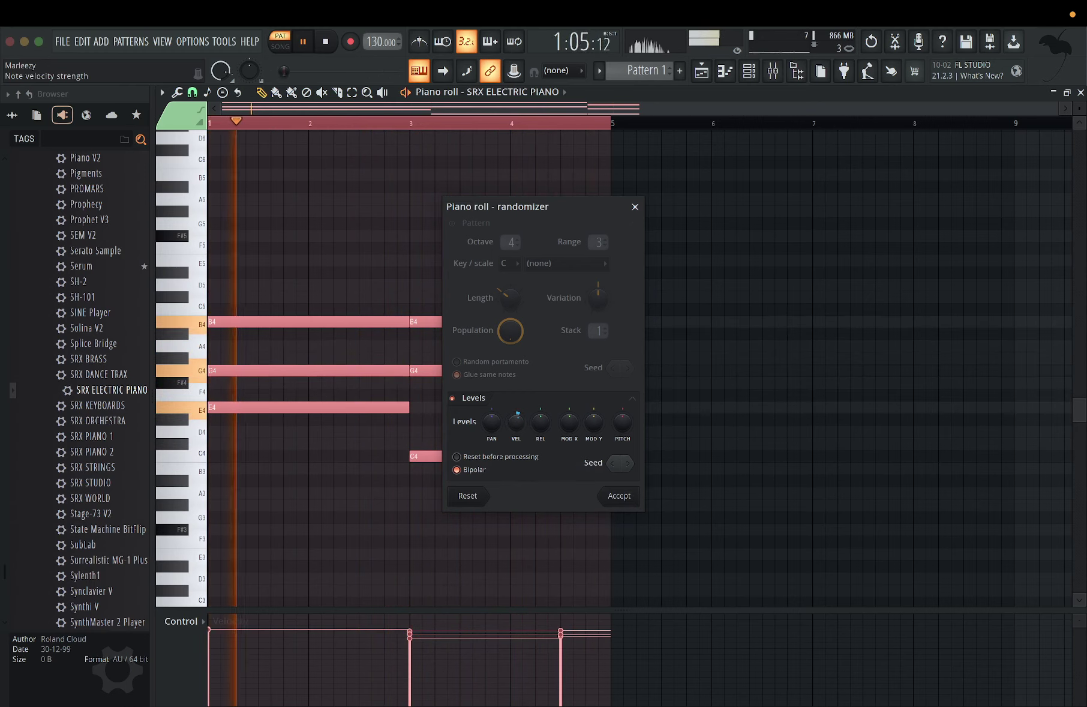
pyautogui.click(619, 496)
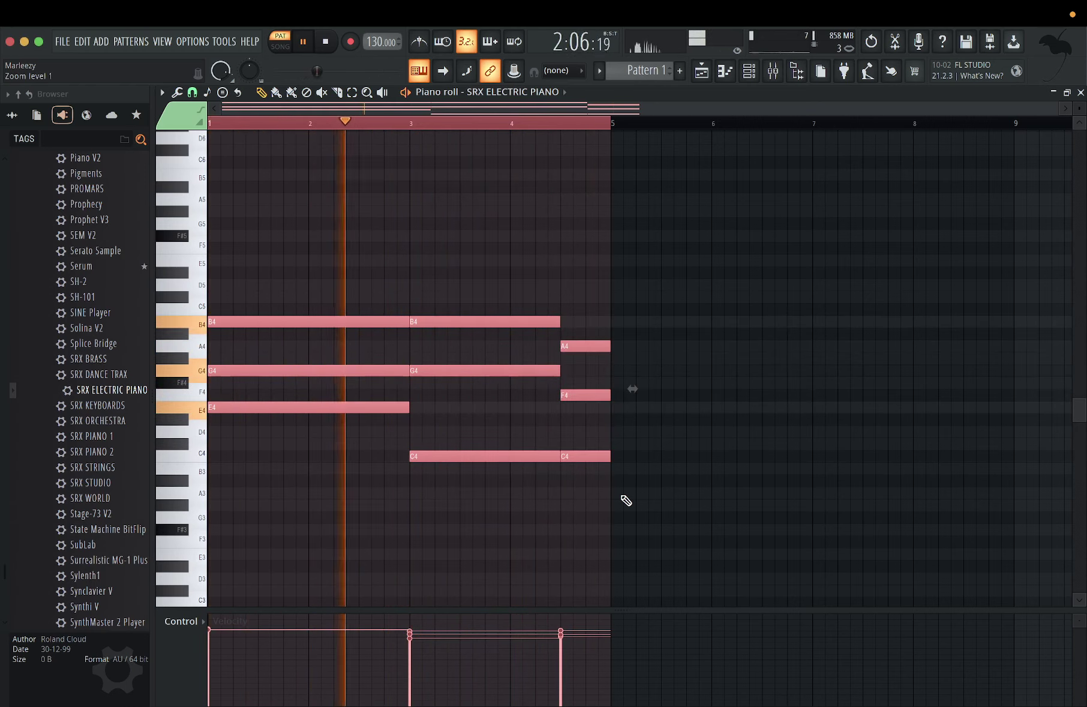
# Step: Strum all the chords with a start time strength of 0:04 and trim the last chord's note ends back to bar 5
pyautogui.hotkey('alt', 's')
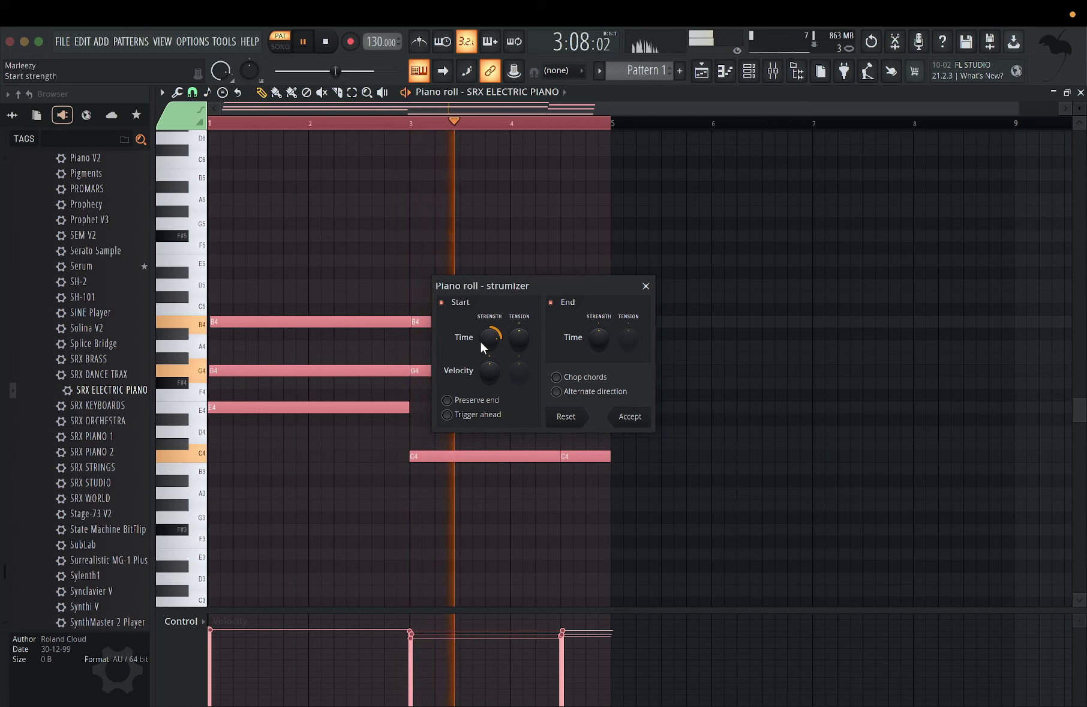
pyautogui.scroll(3, 483, 341)
pyautogui.scroll(-1, 486, 341)
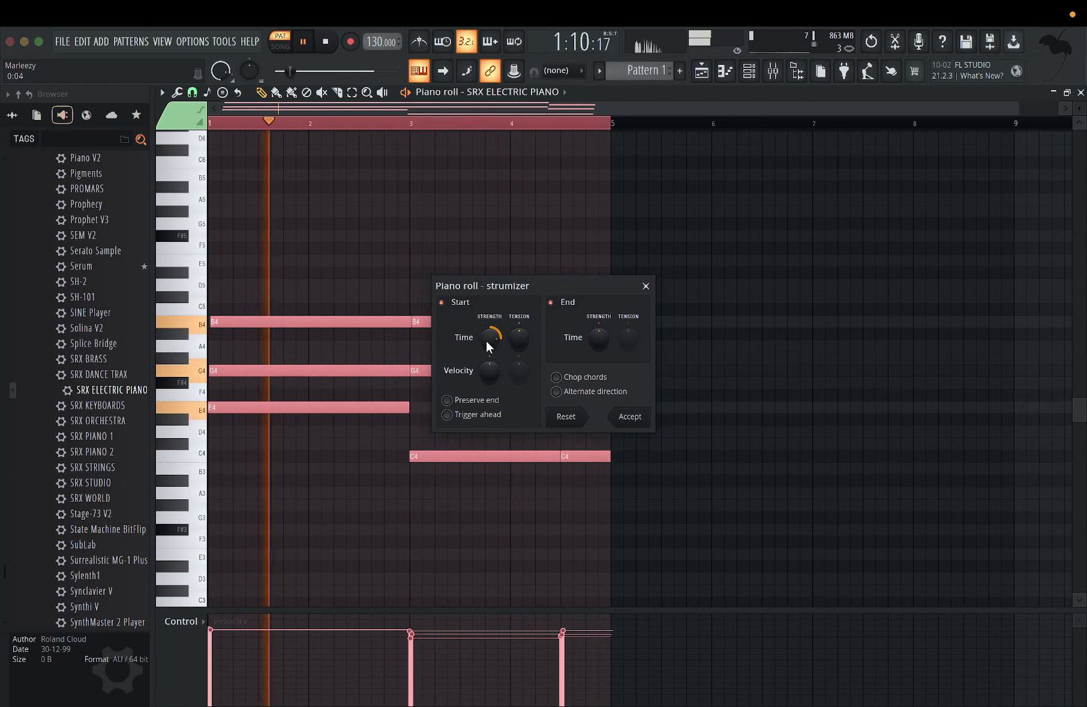
pyautogui.click(630, 416)
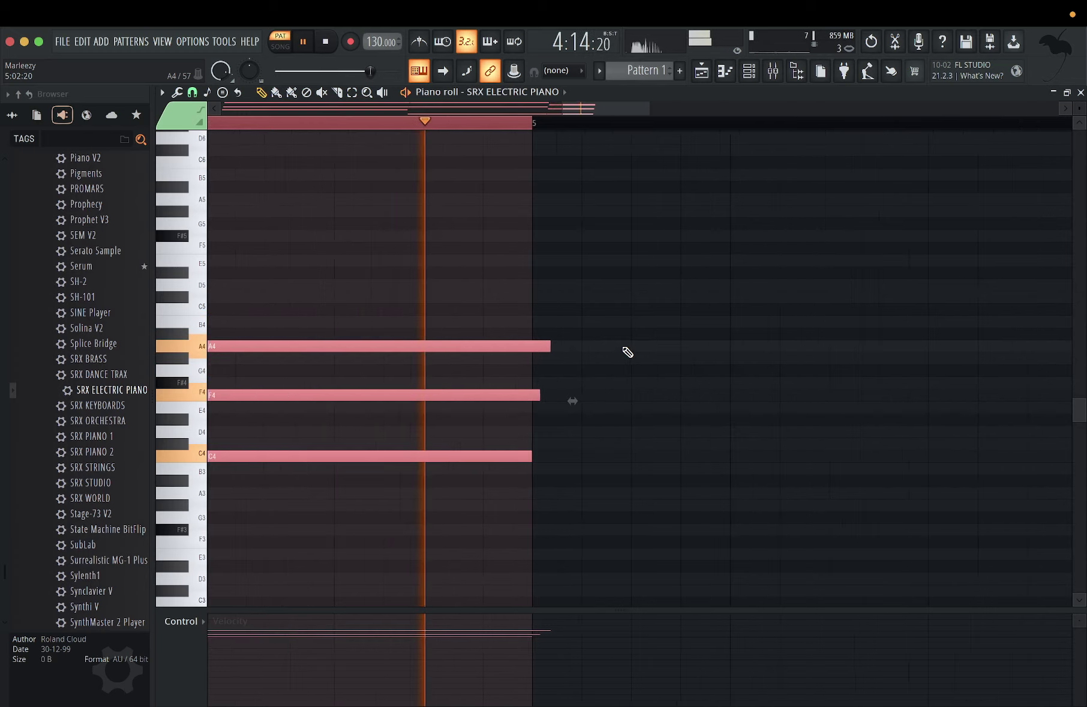
pyautogui.click(544, 376)
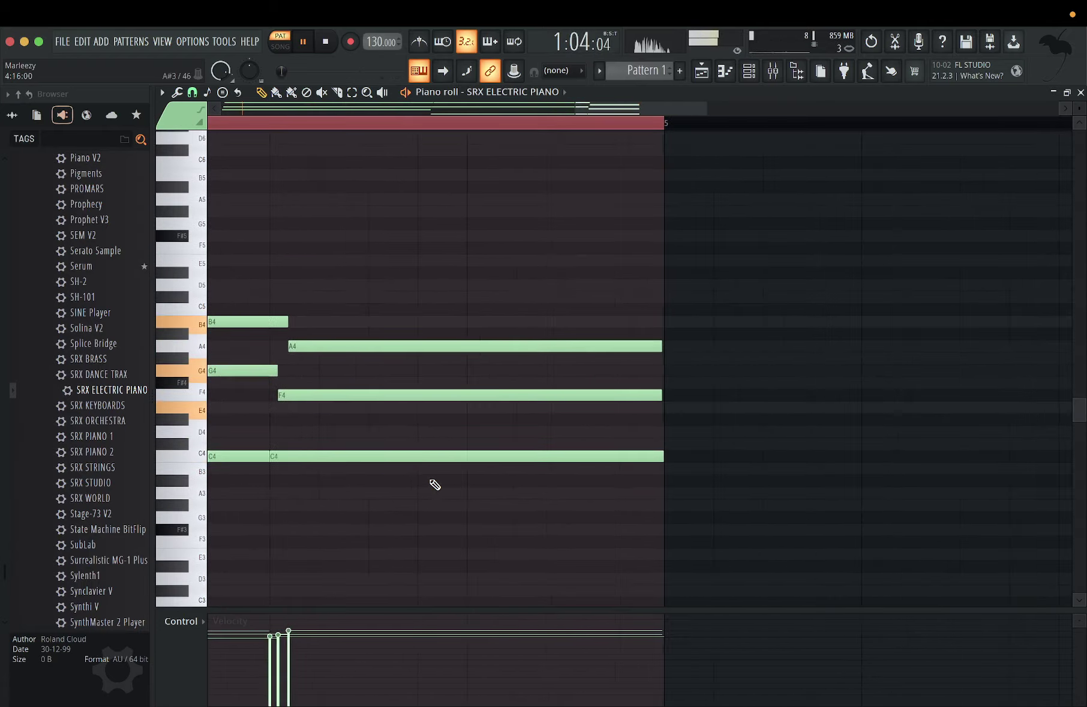
# Step: Duplicate the lowest note of each chord one octave down, placing copies at E3, C3 and C3
pyautogui.scroll(-5, 435, 485)
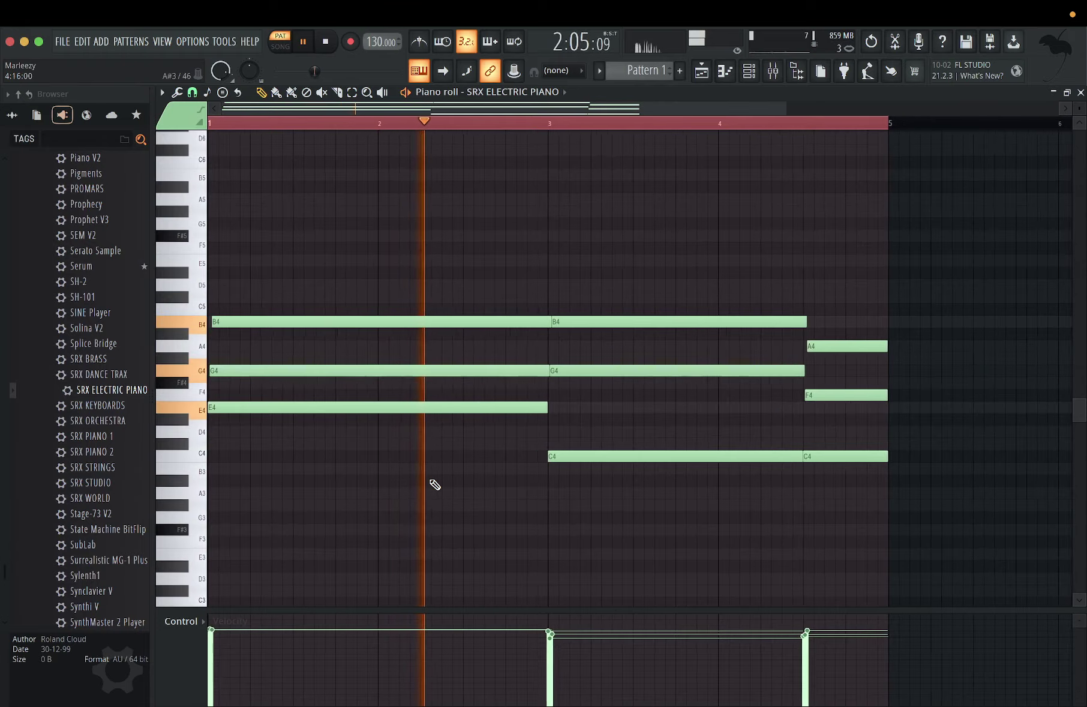
pyautogui.keyDown('ctrl'); pyautogui.click(377, 408); pyautogui.keyUp('ctrl')
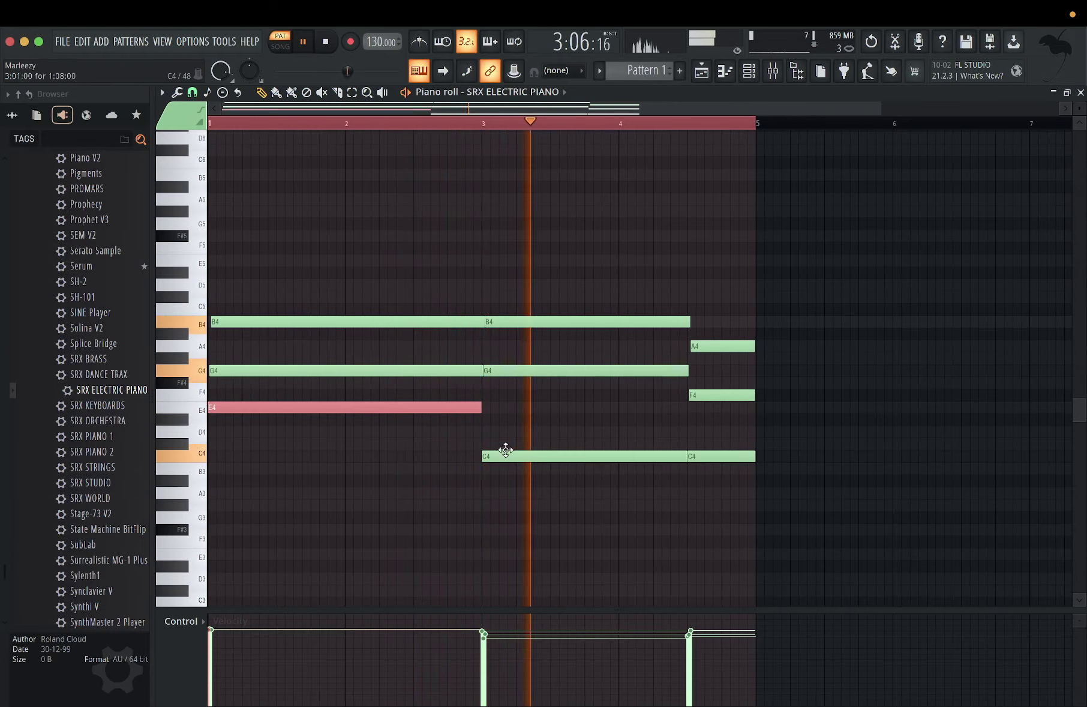
pyautogui.keyDown('ctrl'); pyautogui.keyDown('shift'); pyautogui.click(504, 456); pyautogui.keyUp('shift'); pyautogui.keyUp('ctrl')
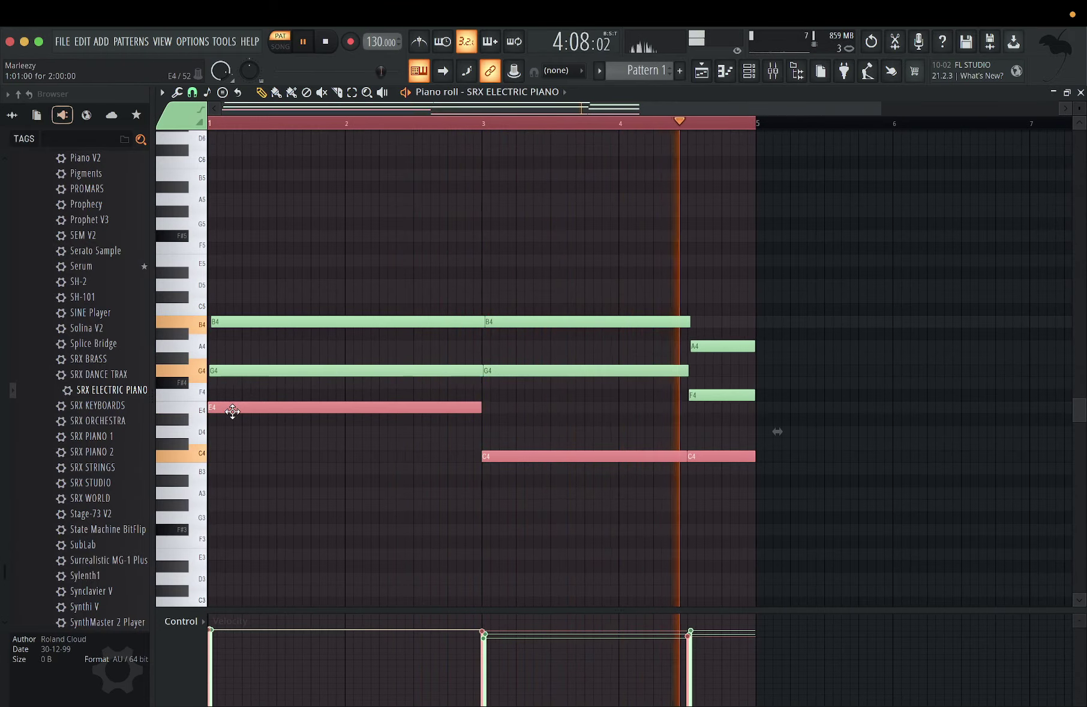
pyautogui.moveTo(231, 413); pyautogui.dragTo(222, 566)
pyautogui.click(161, 92)
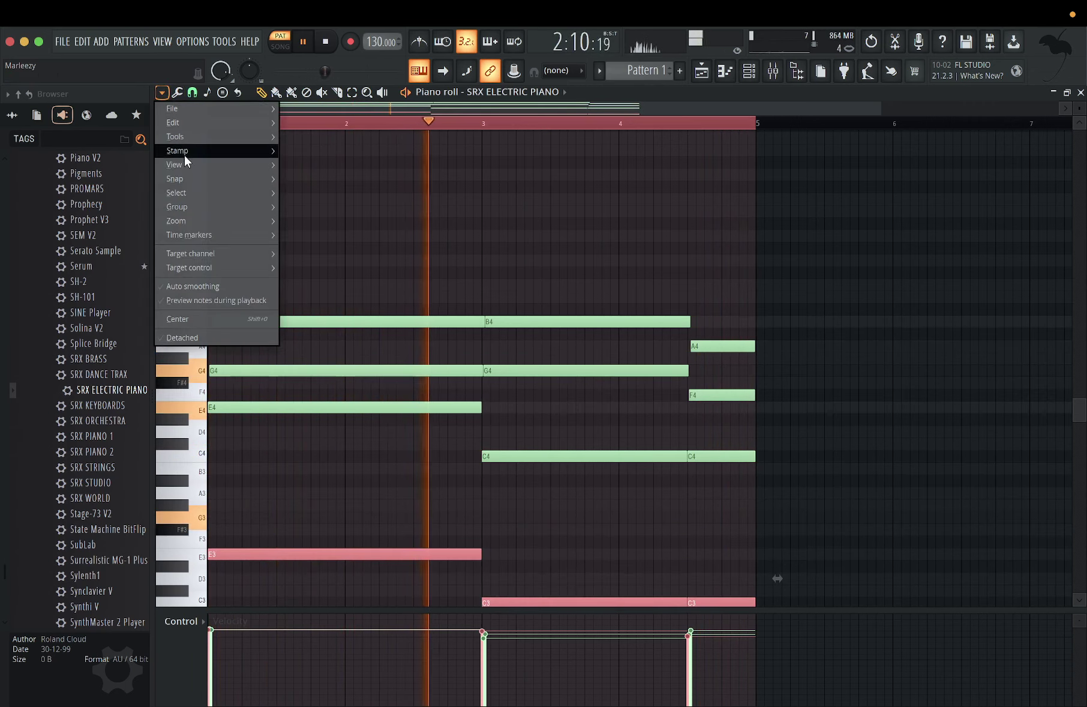
pyautogui.moveTo(184, 166)
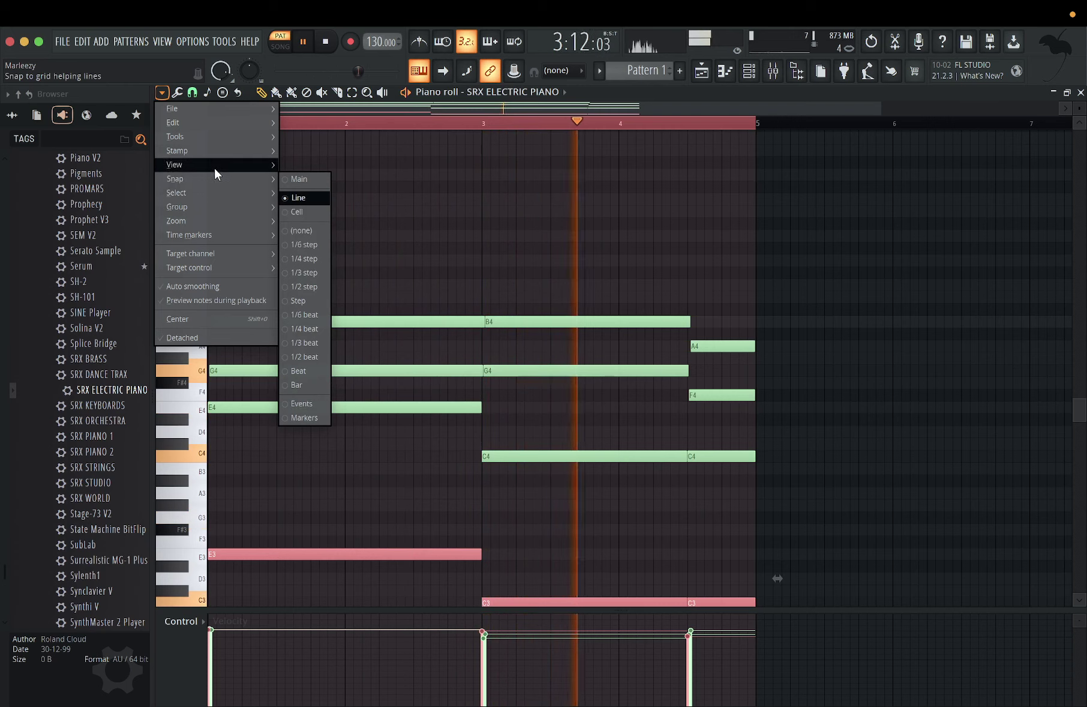
pyautogui.moveTo(346, 379)
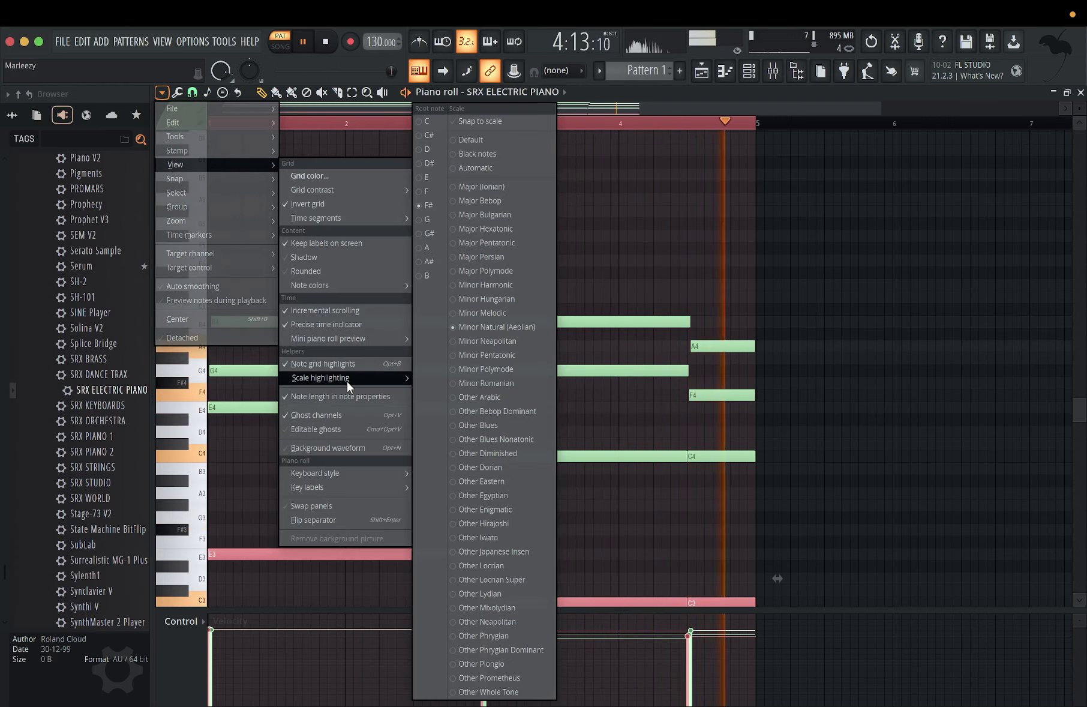
pyautogui.click(632, 204)
# Step: Duplicate the selected E3 and C3 bass notes another octave lower, to E2 and C2
pyautogui.scroll(-6, 623, 225)
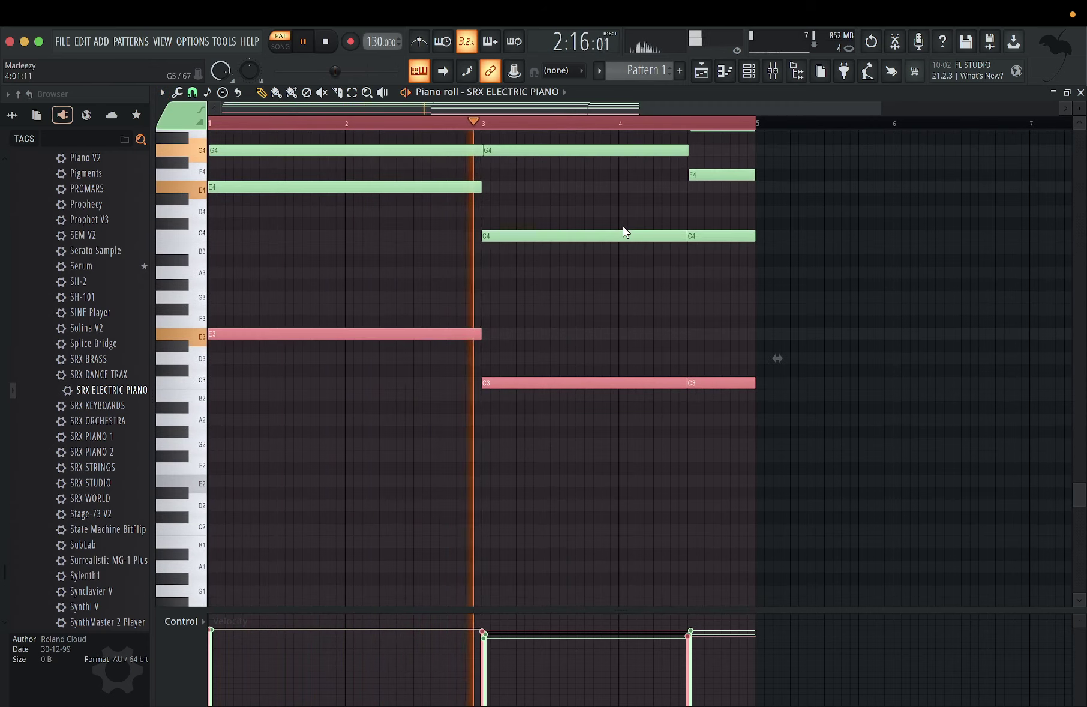
pyautogui.moveTo(227, 336); pyautogui.dragTo(214, 478)
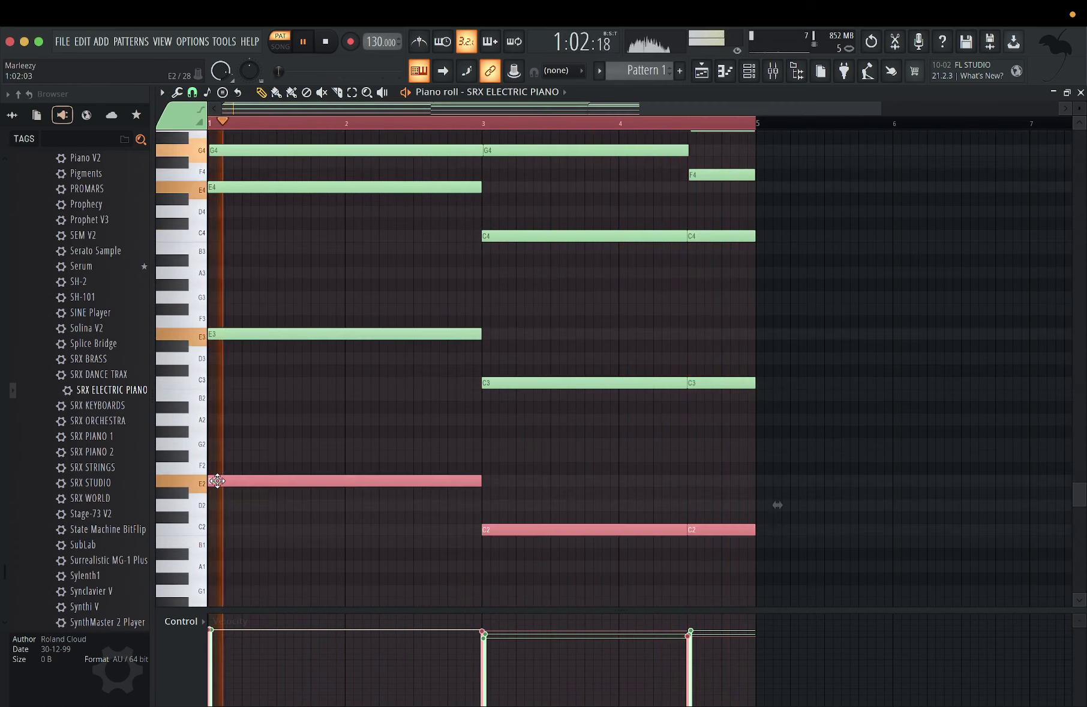
pyautogui.scroll(-2, 397, 428)
pyautogui.scroll(6, 397, 426)
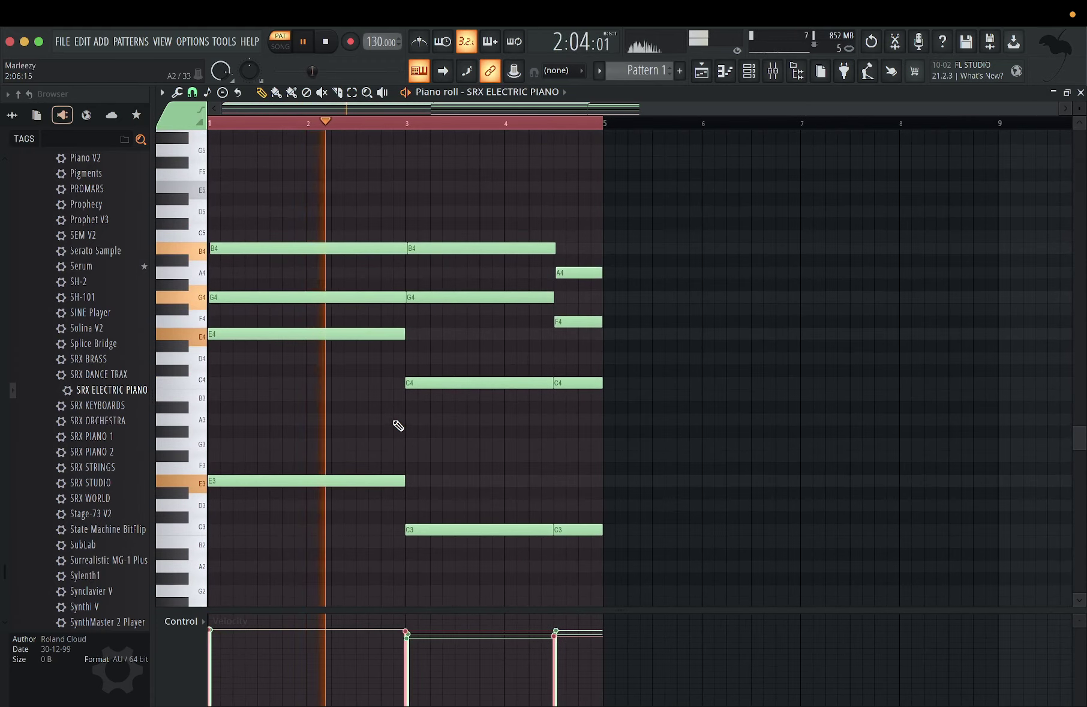
# Step: Add Farfisa V as a new instrument channel in the channel rack
pyautogui.click(749, 72)
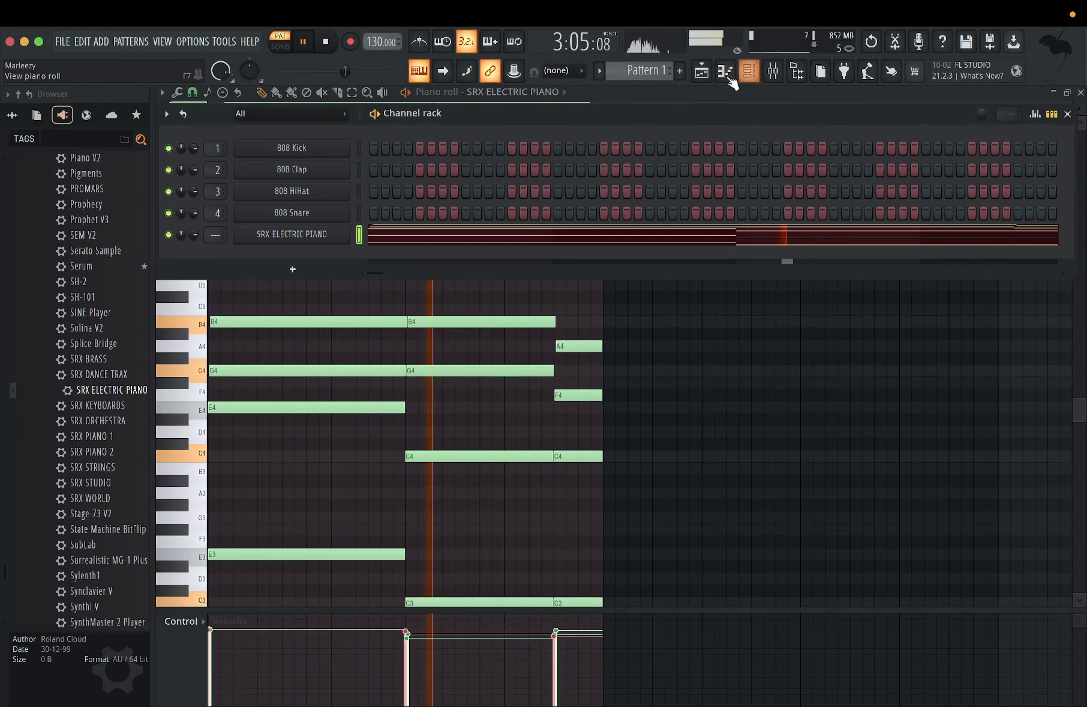
pyautogui.click(283, 271)
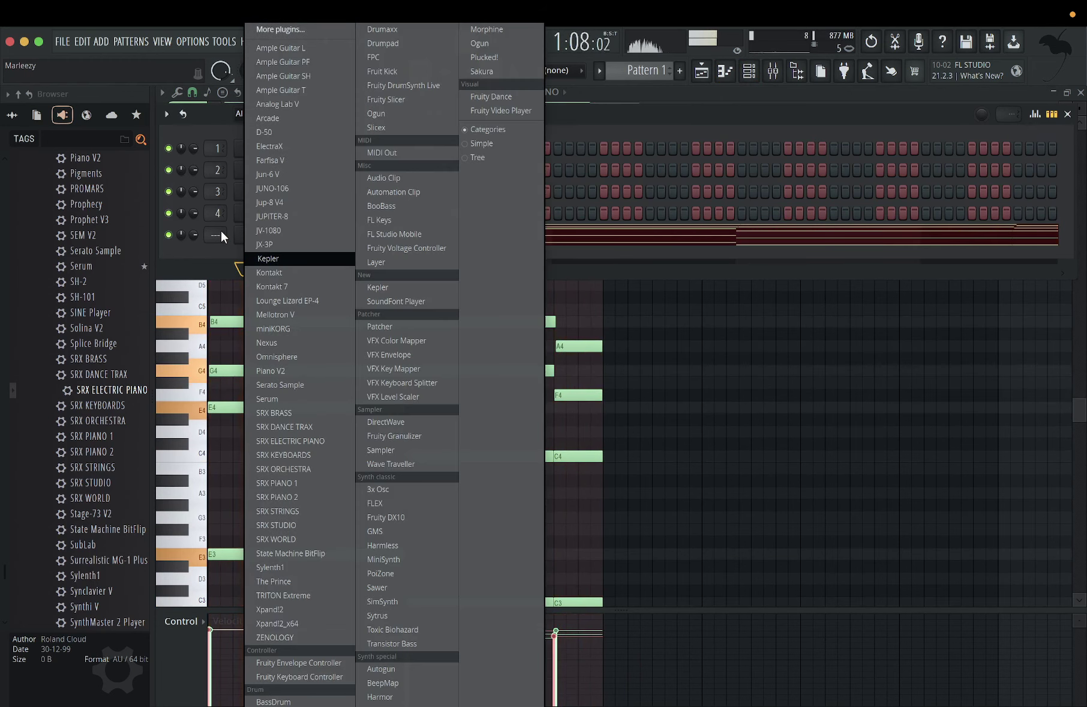
pyautogui.click(286, 160)
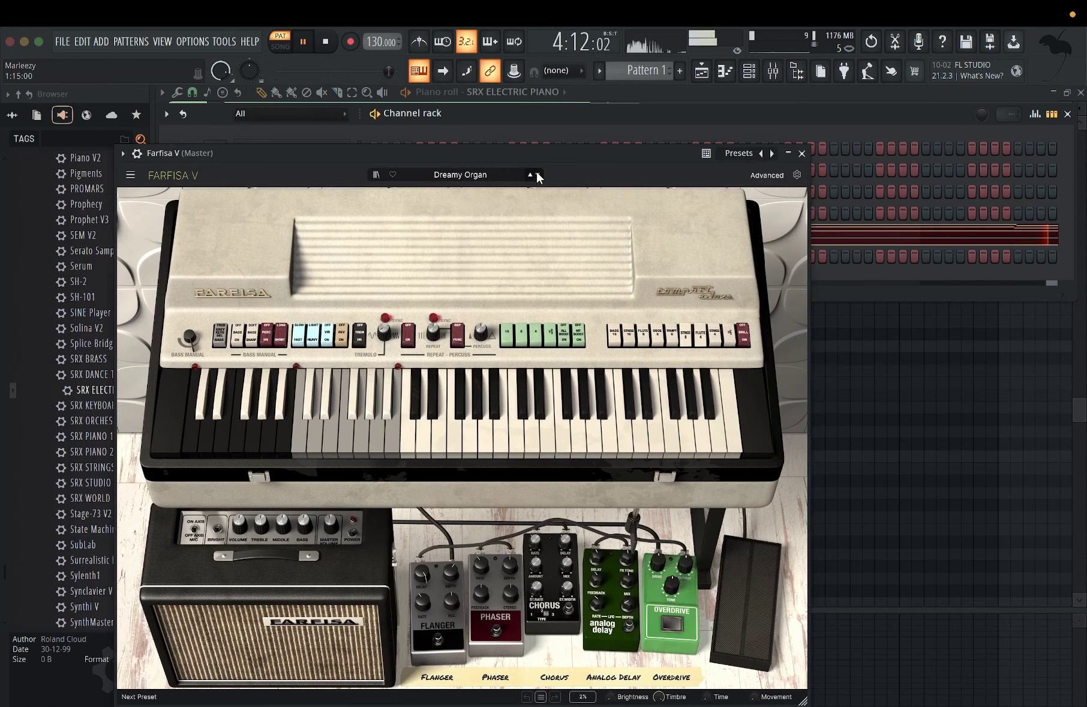
# Step: Switch Farfisa V to the Double Shot preset and open its channel in the piano roll
pyautogui.click(538, 174)
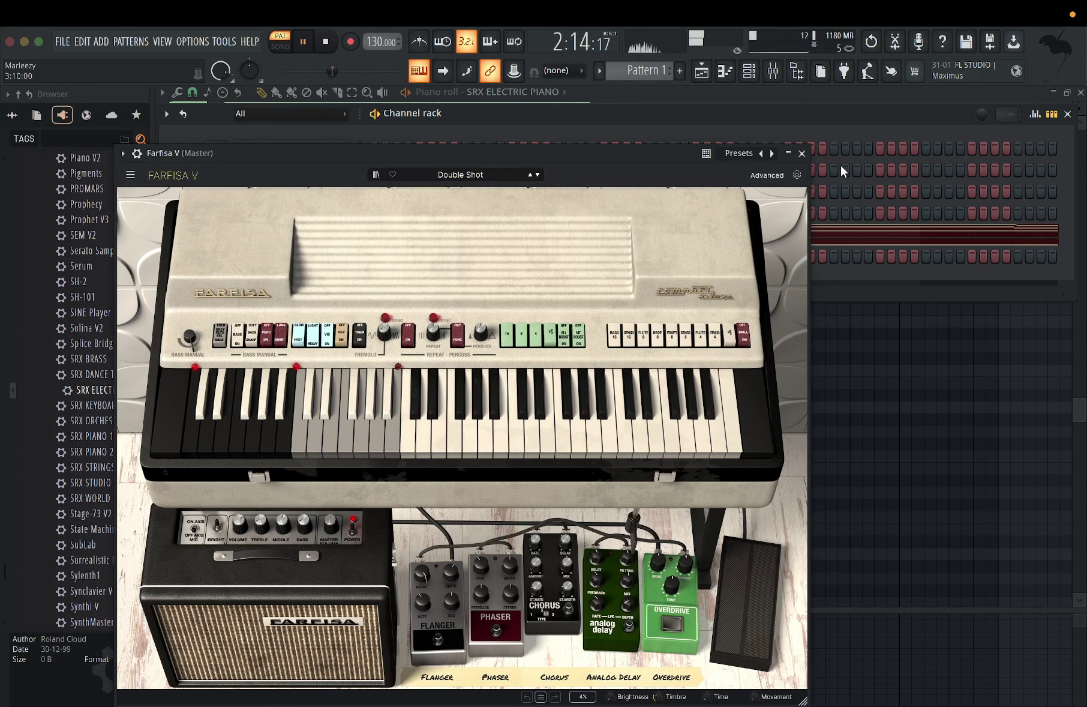
pyautogui.click(802, 154)
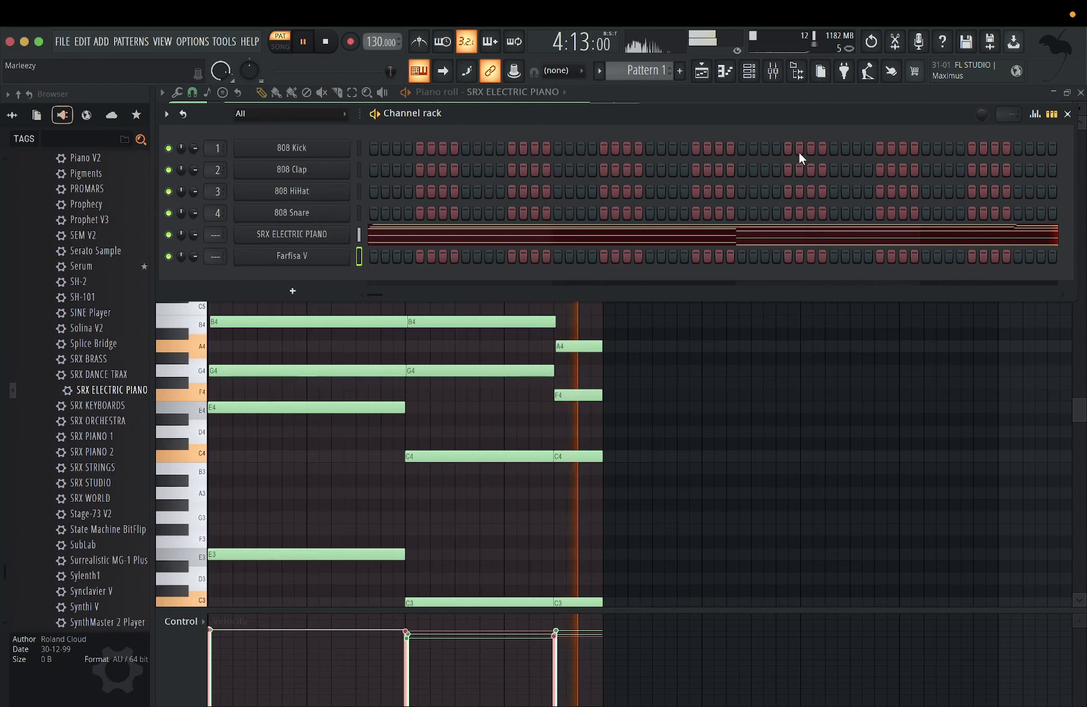
pyautogui.rightClick(304, 259)
pyautogui.click(368, 259)
pyautogui.press('space')
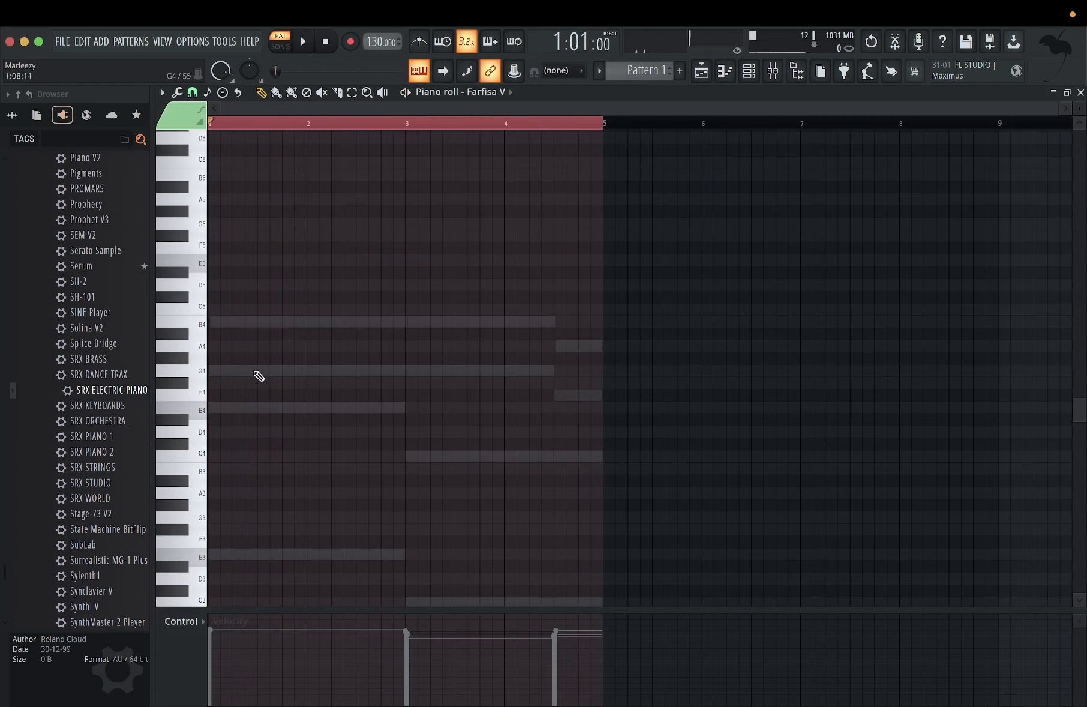
# Step: Draw an E5 note from 1:05 up to bar 2, followed by a one-beat D5 note starting at bar 2
pyautogui.press('space')
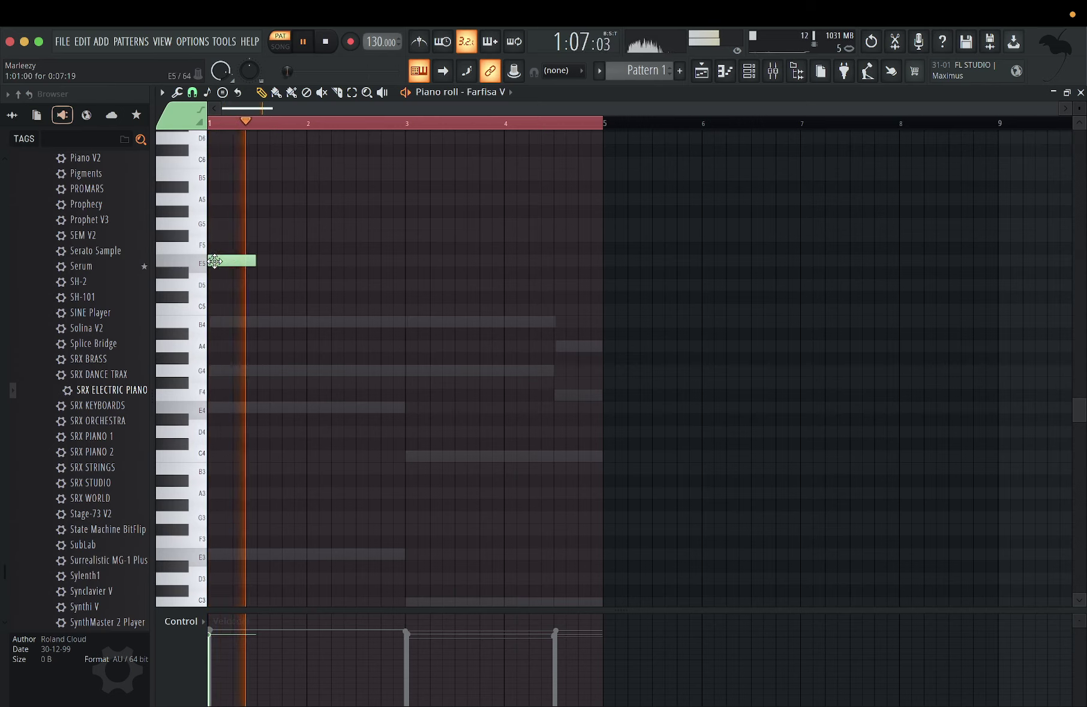
pyautogui.press('space')
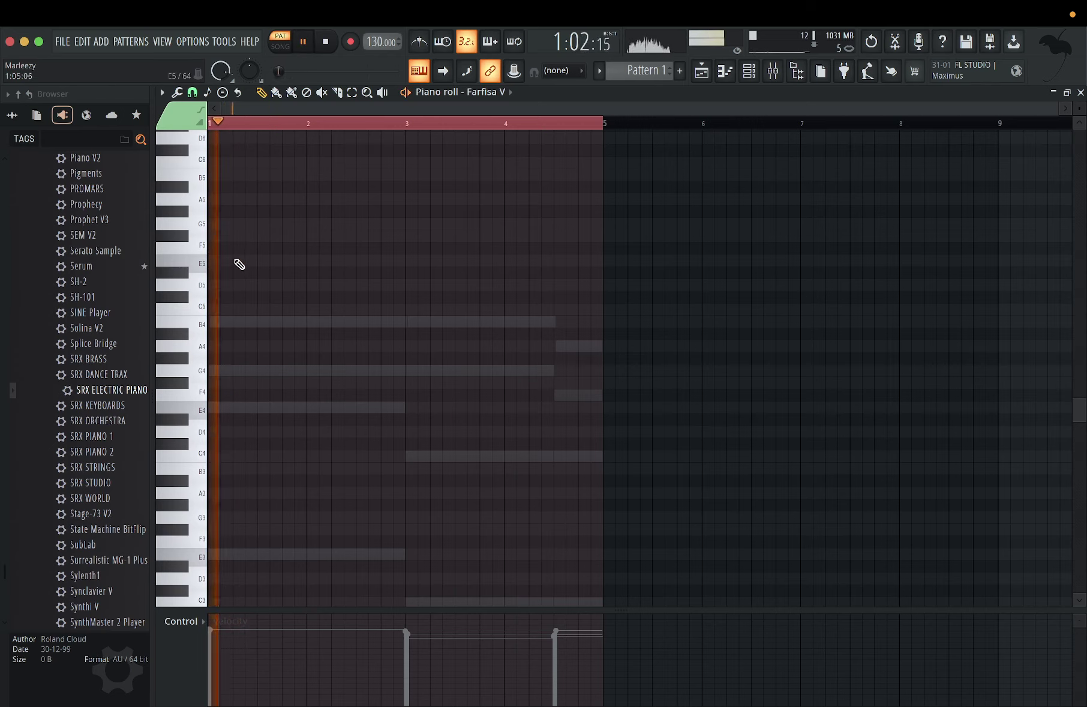
pyautogui.click(240, 264)
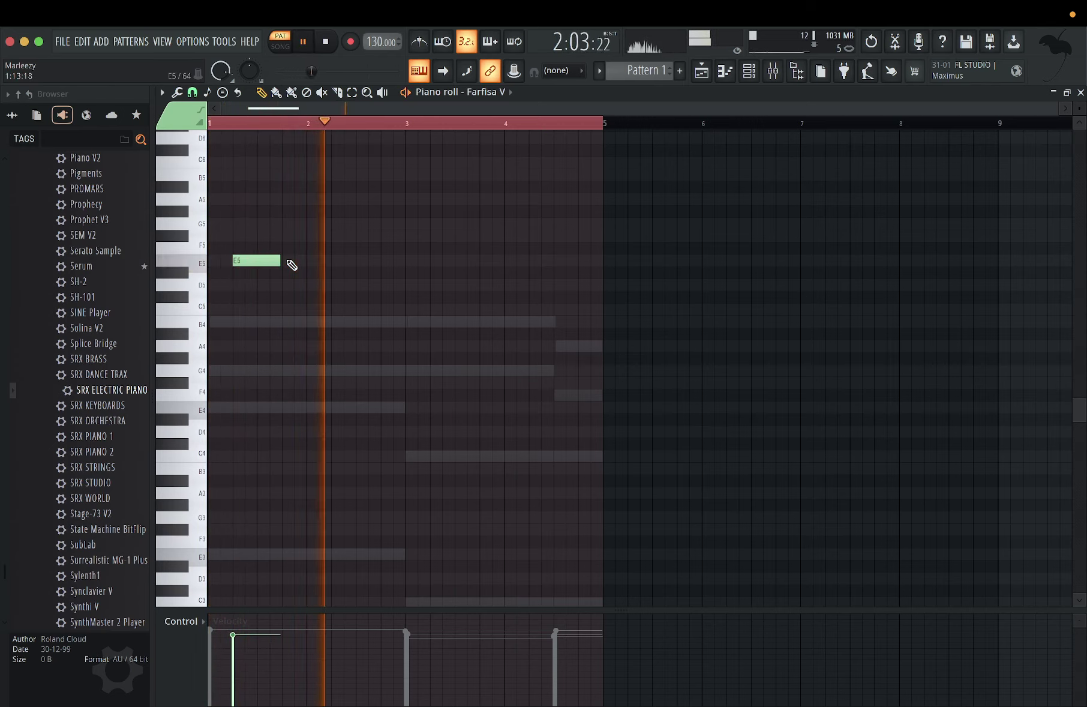
pyautogui.press('XF86AudioMute')
pyautogui.press('space')
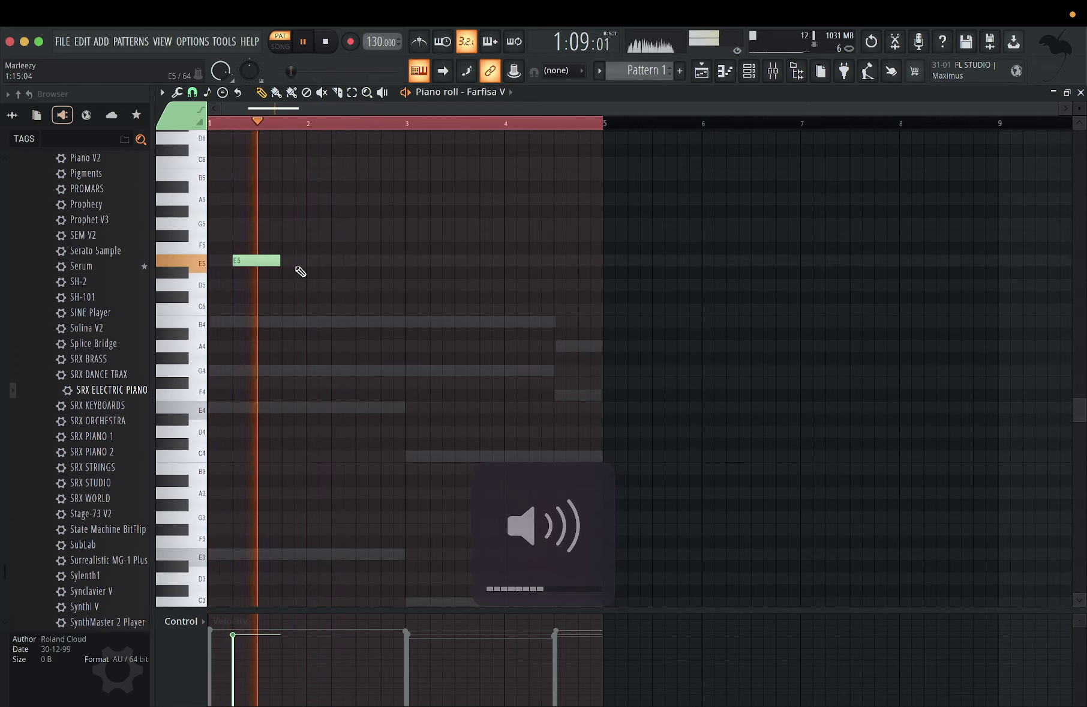
pyautogui.moveTo(280, 262); pyautogui.dragTo(297, 261)
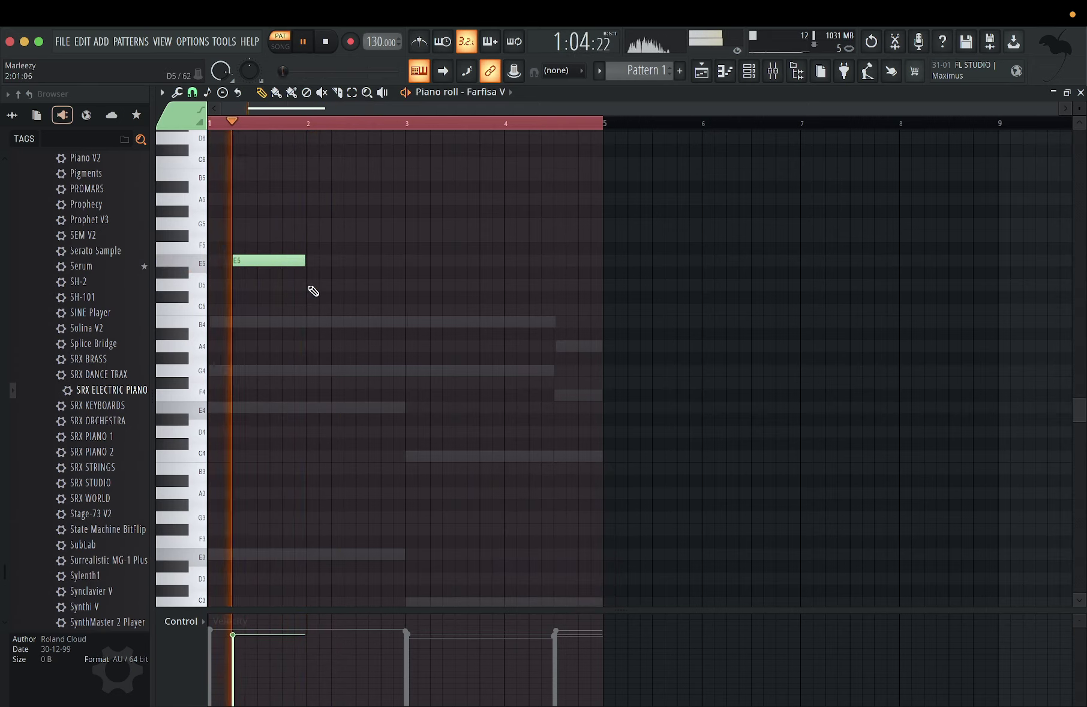
pyautogui.click(311, 286)
pyautogui.moveTo(378, 285); pyautogui.dragTo(324, 288)
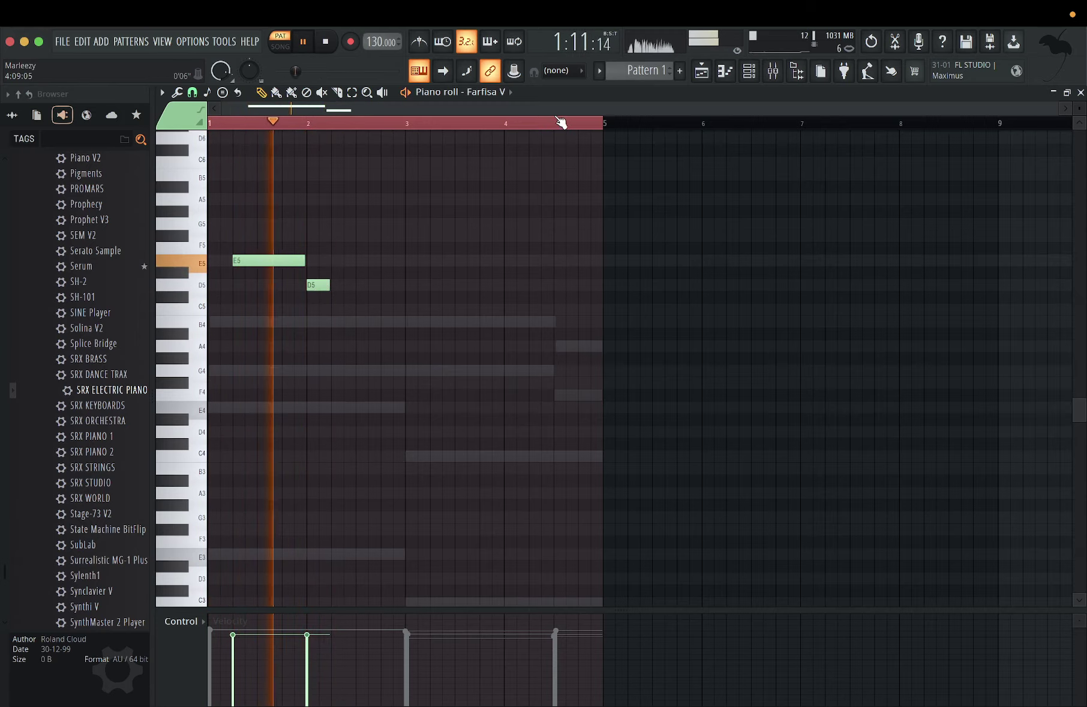
# Step: Step through the Farfisa V presets during playback and settle on Parastrings 1
pyautogui.click(774, 81)
pyautogui.click(758, 76)
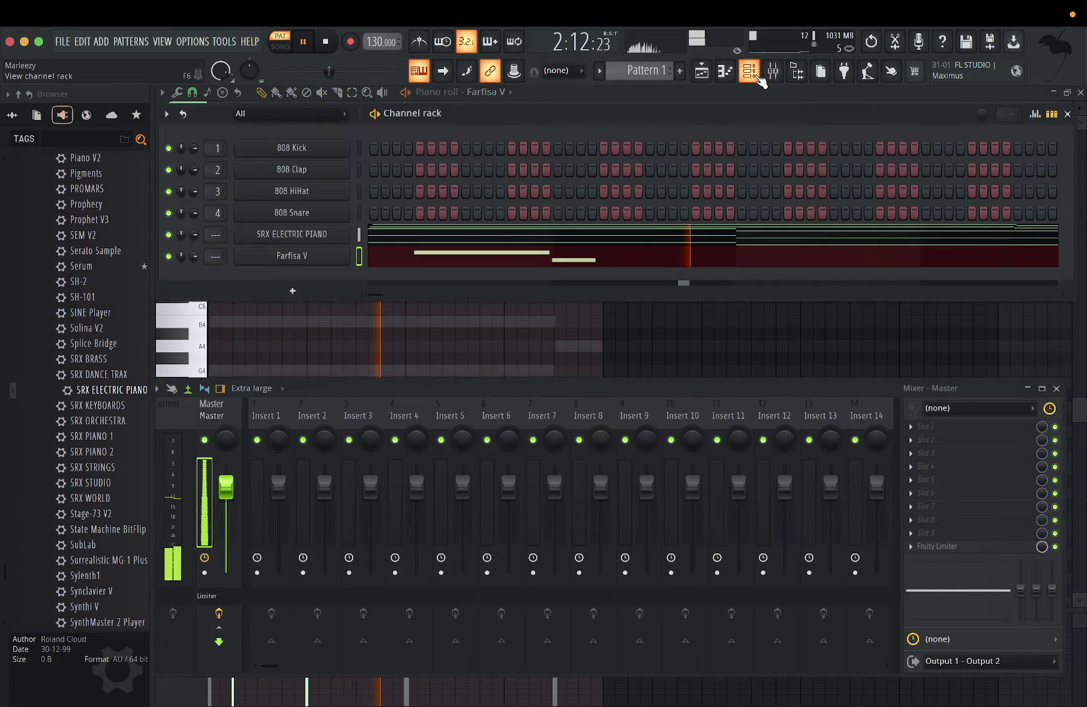
pyautogui.click(309, 258)
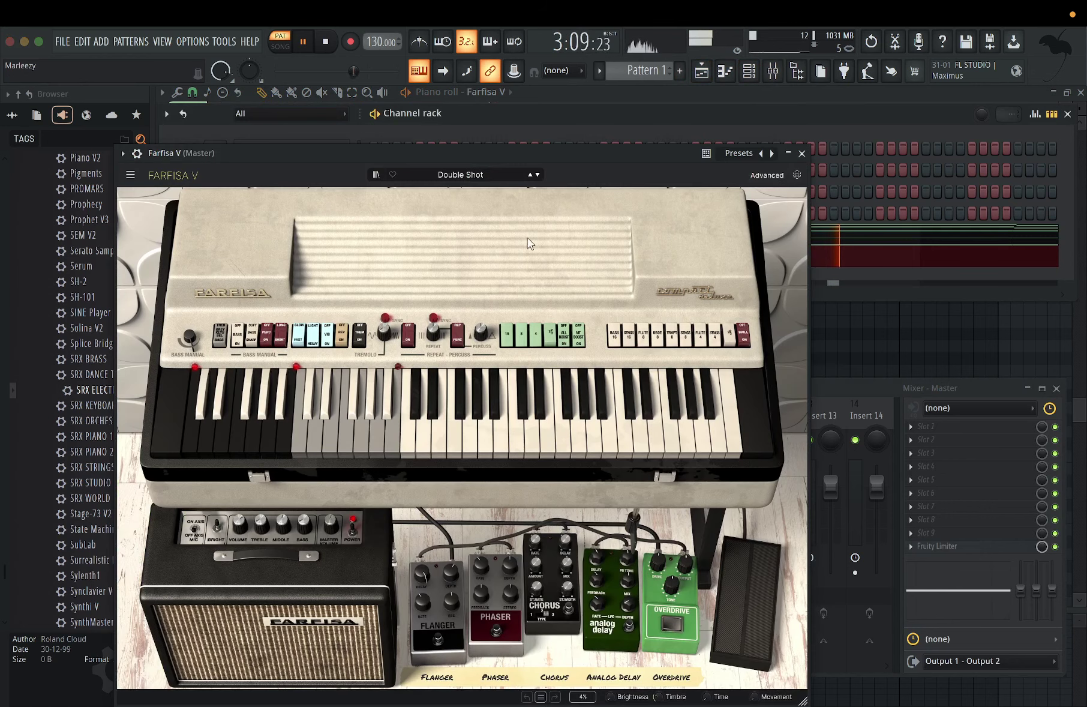
pyautogui.click(538, 175)
pyautogui.press('space')
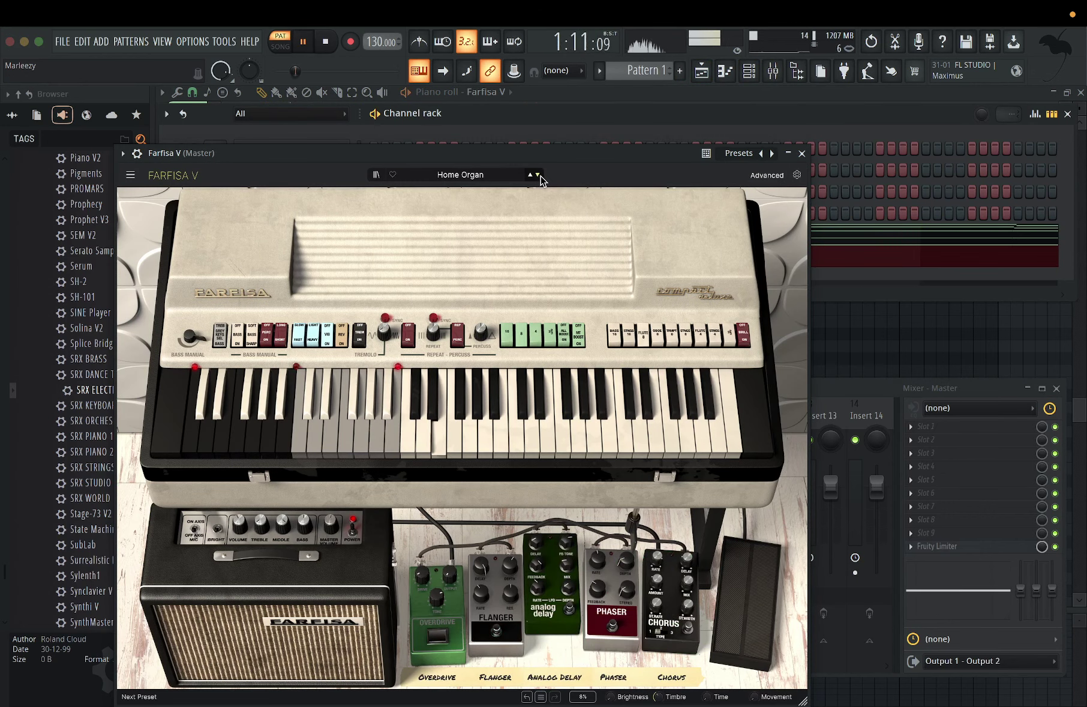
pyautogui.click(537, 175)
pyautogui.press('space')
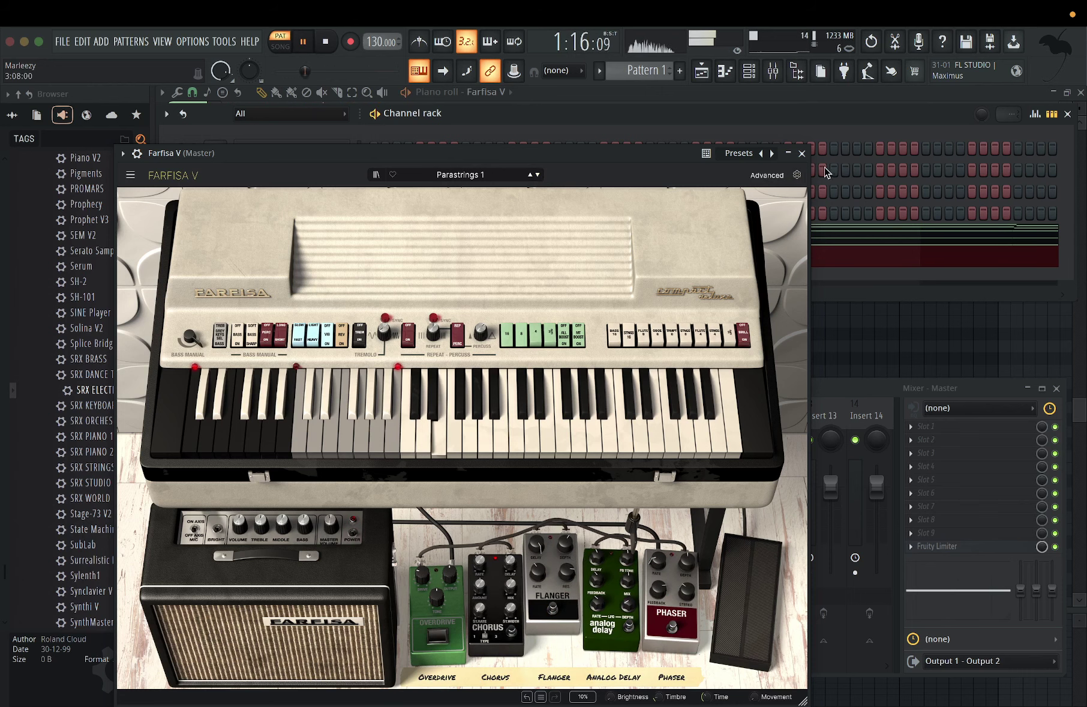
pyautogui.click(801, 153)
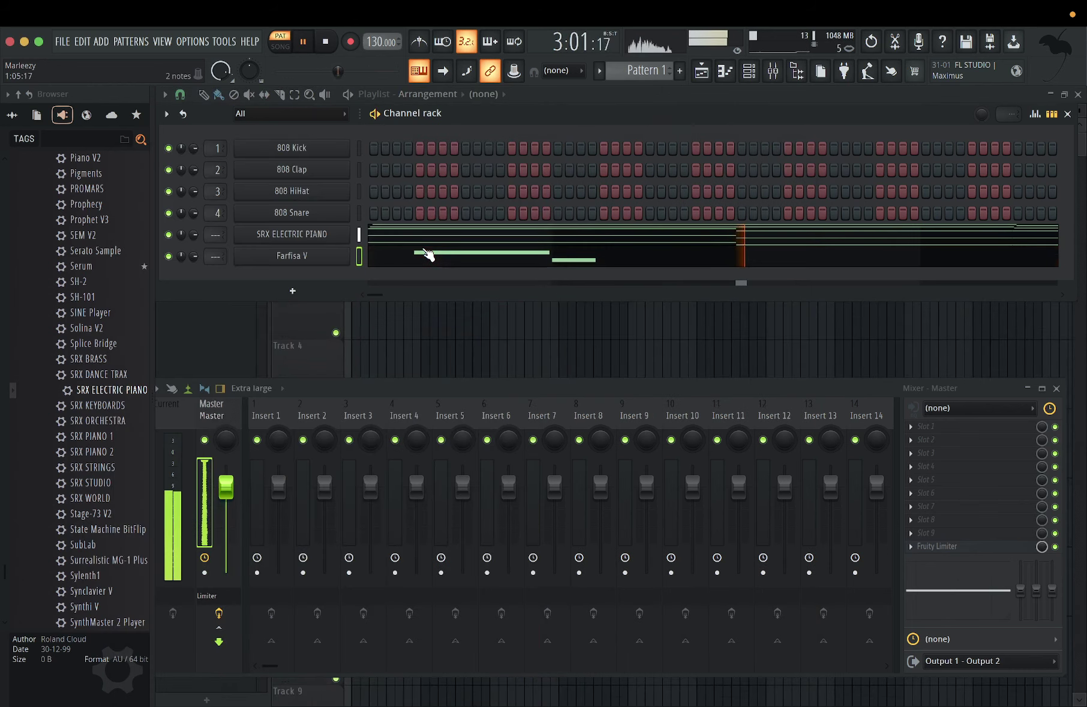
# Step: In the Farfisa V melody, extend the D5 note to bar 3 and add a shorter E5 note at 3:05
pyautogui.click(427, 252)
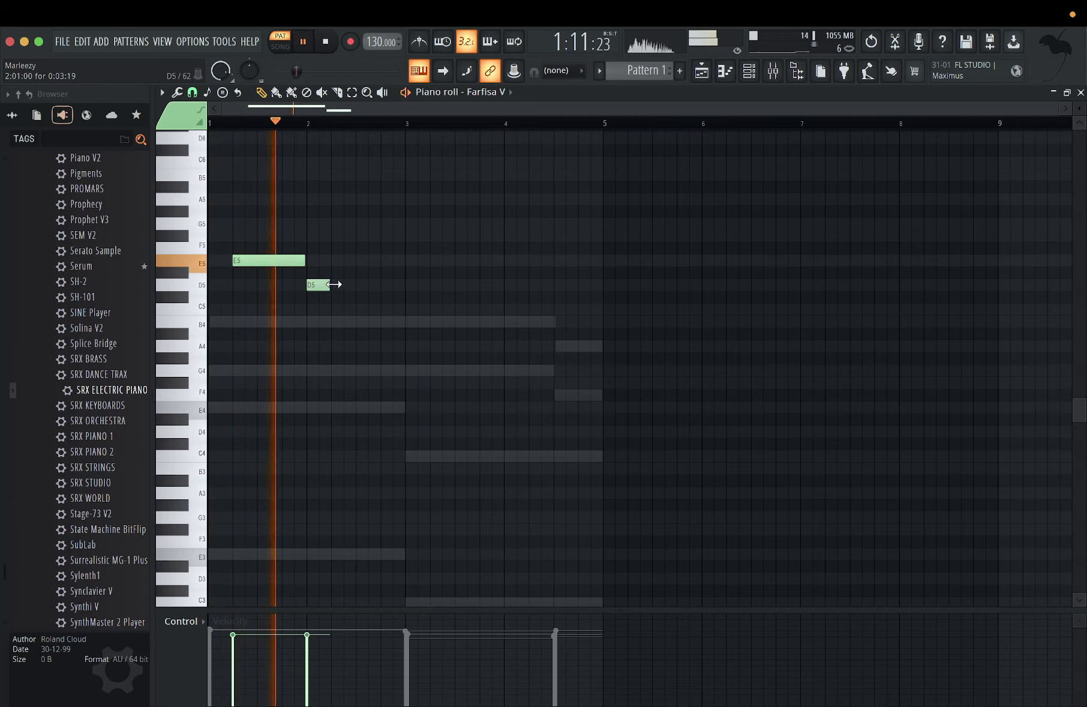
pyautogui.moveTo(333, 286); pyautogui.dragTo(400, 298)
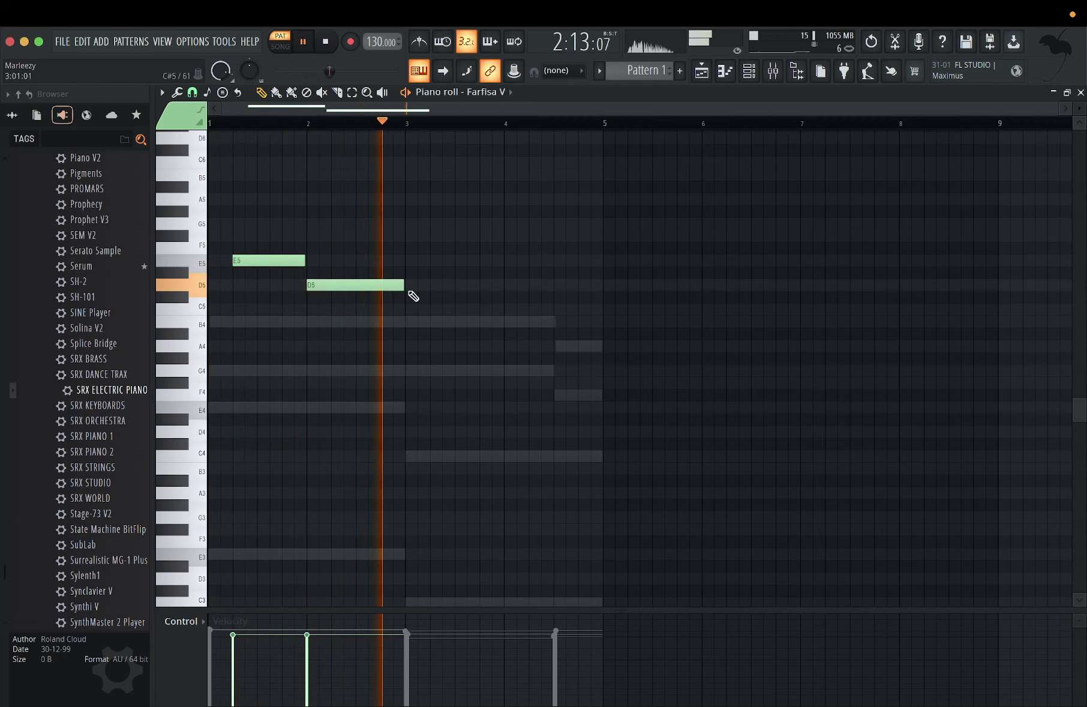
pyautogui.click(434, 261)
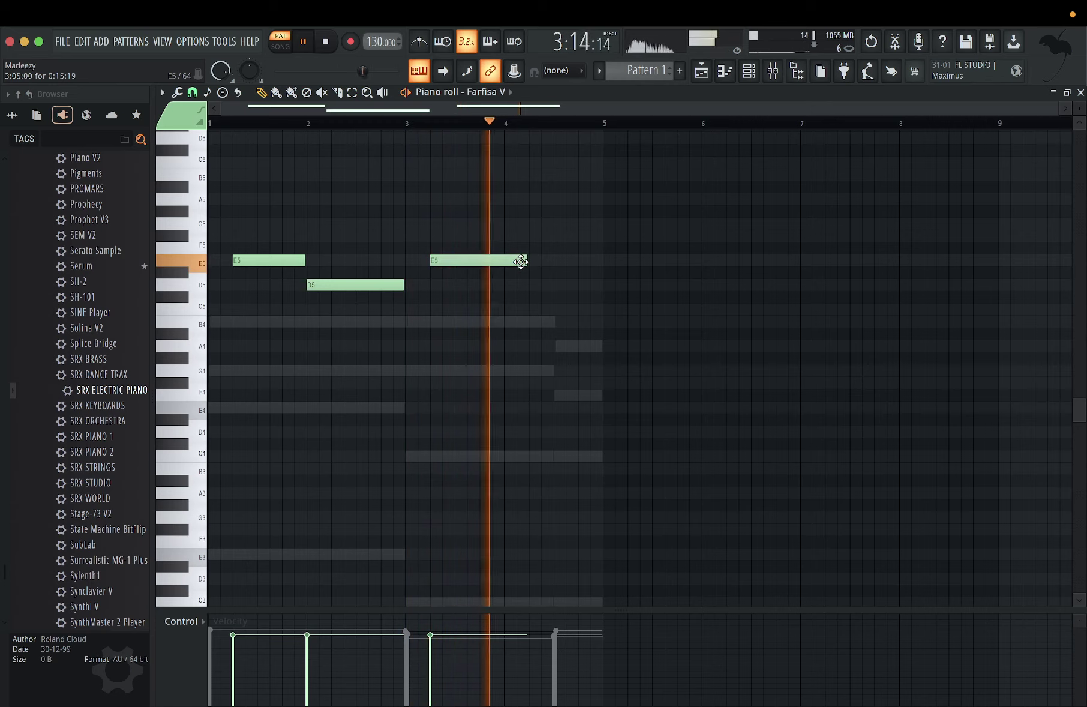
pyautogui.moveTo(520, 262); pyautogui.dragTo(491, 266)
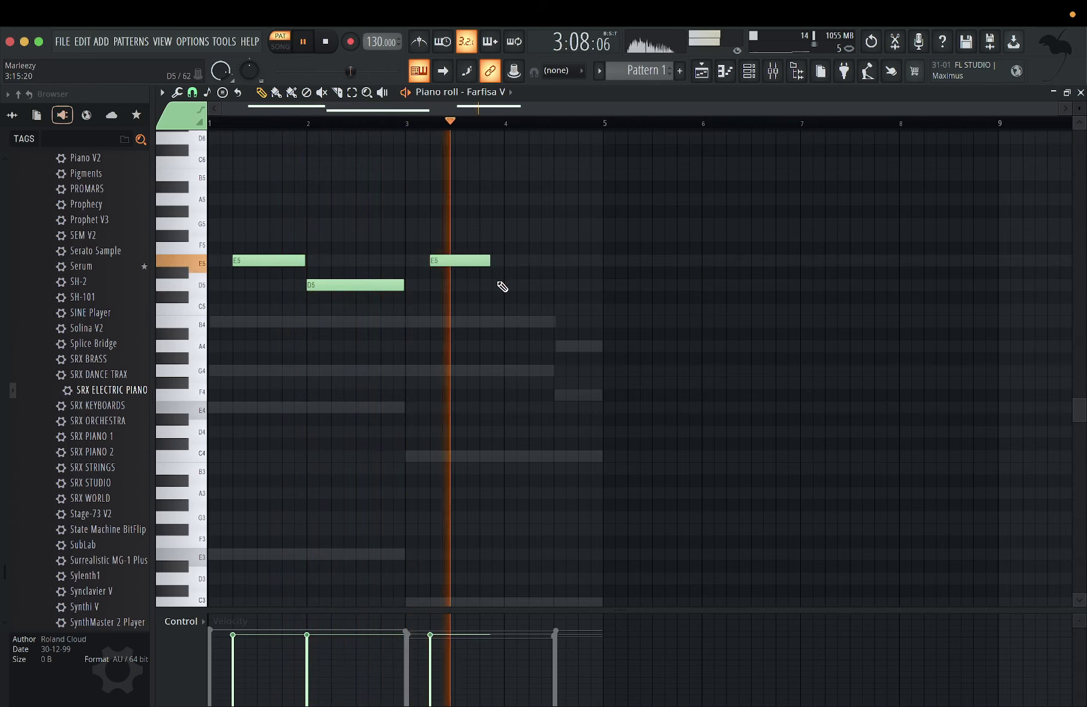
# Step: Add D5 at bar 4, C5 at 4:09 and B4 at 4:13, adjusting note lengths so each ends where the following note starts
pyautogui.click(498, 285)
pyautogui.click(565, 308)
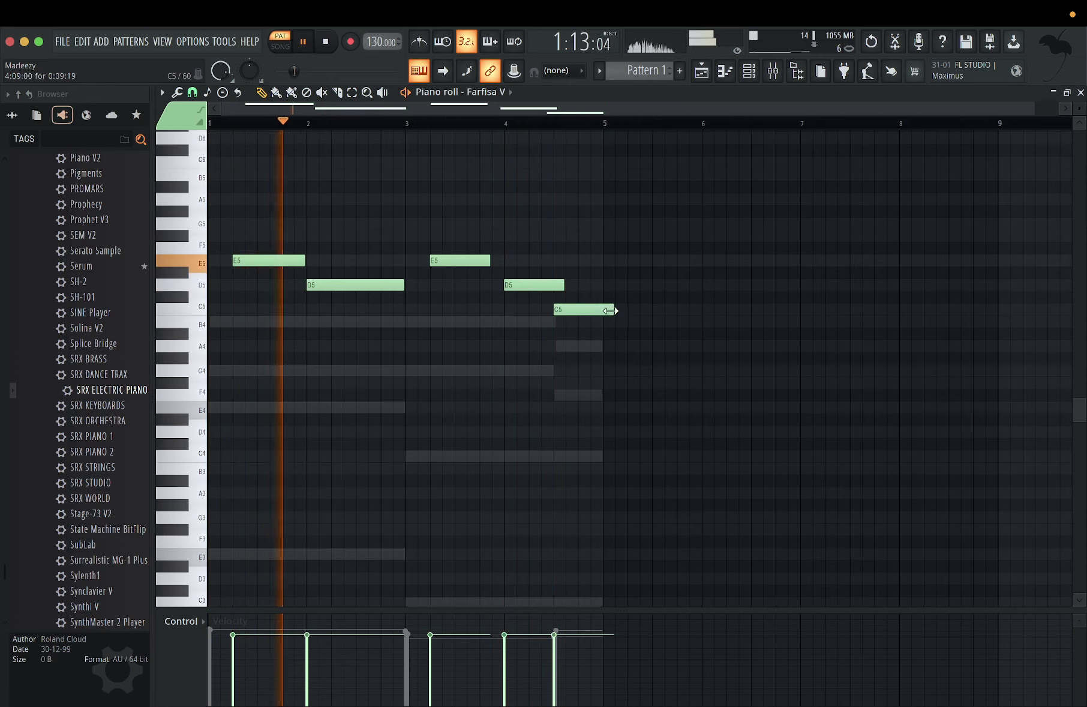
pyautogui.moveTo(611, 308); pyautogui.dragTo(579, 309)
pyautogui.click(581, 323)
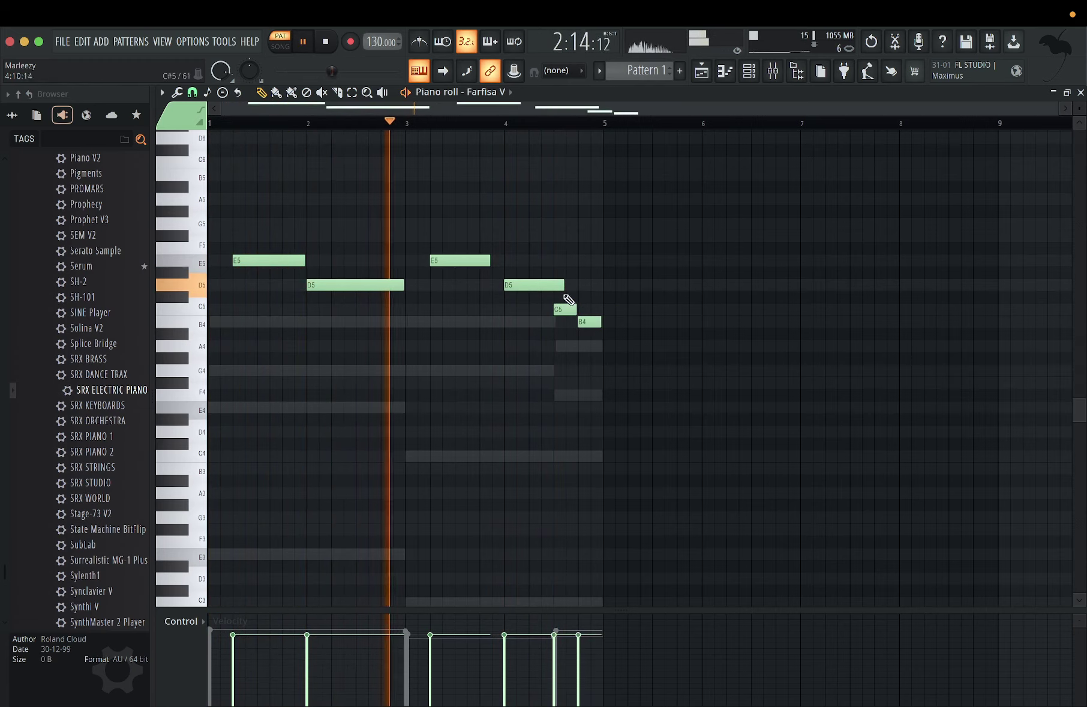
pyautogui.moveTo(490, 261); pyautogui.dragTo(501, 262)
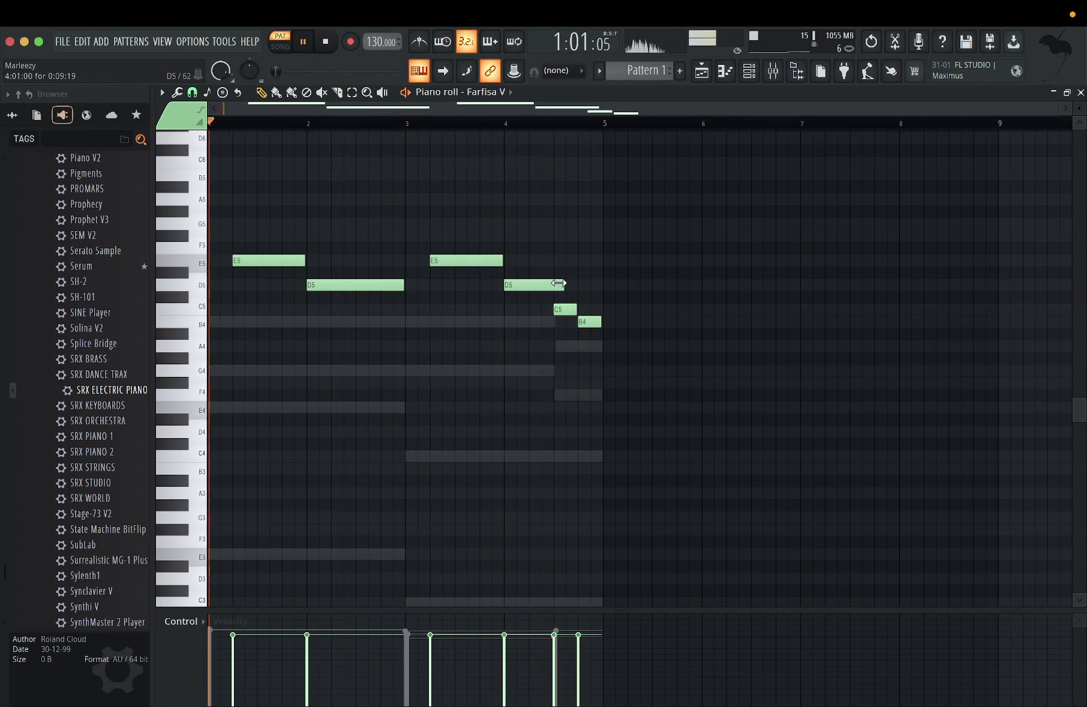
pyautogui.moveTo(564, 285); pyautogui.dragTo(555, 287)
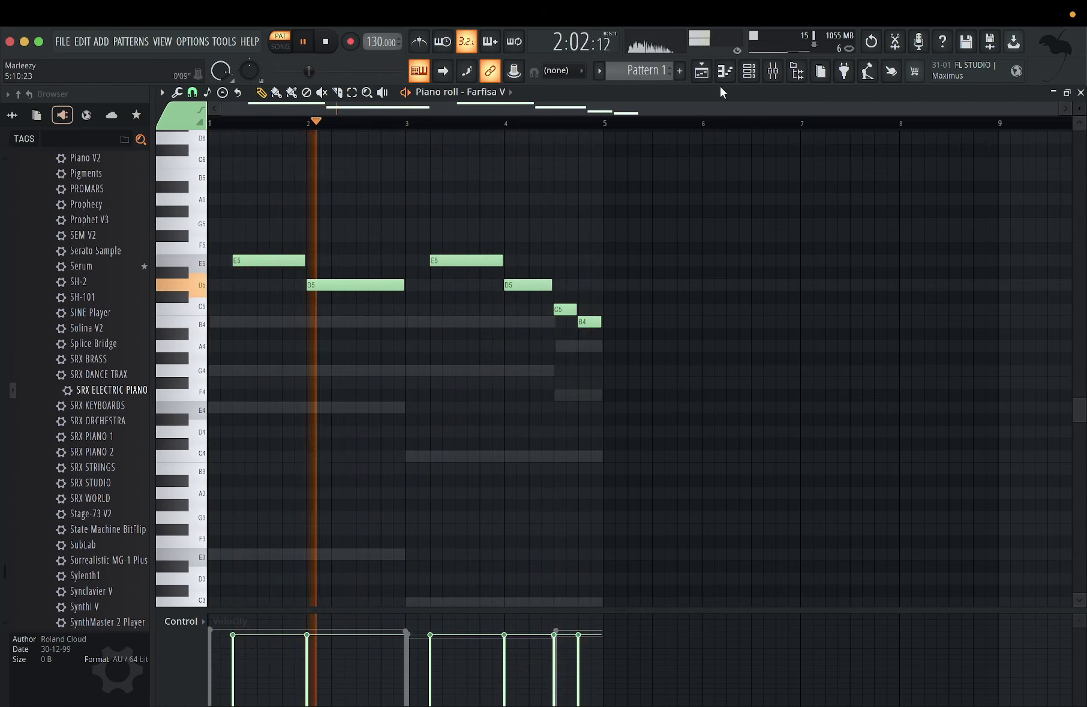
# Step: Try the whole Farfisa V melody one octave higher and bring it back down
pyautogui.hotkey('ctrl', 'a')
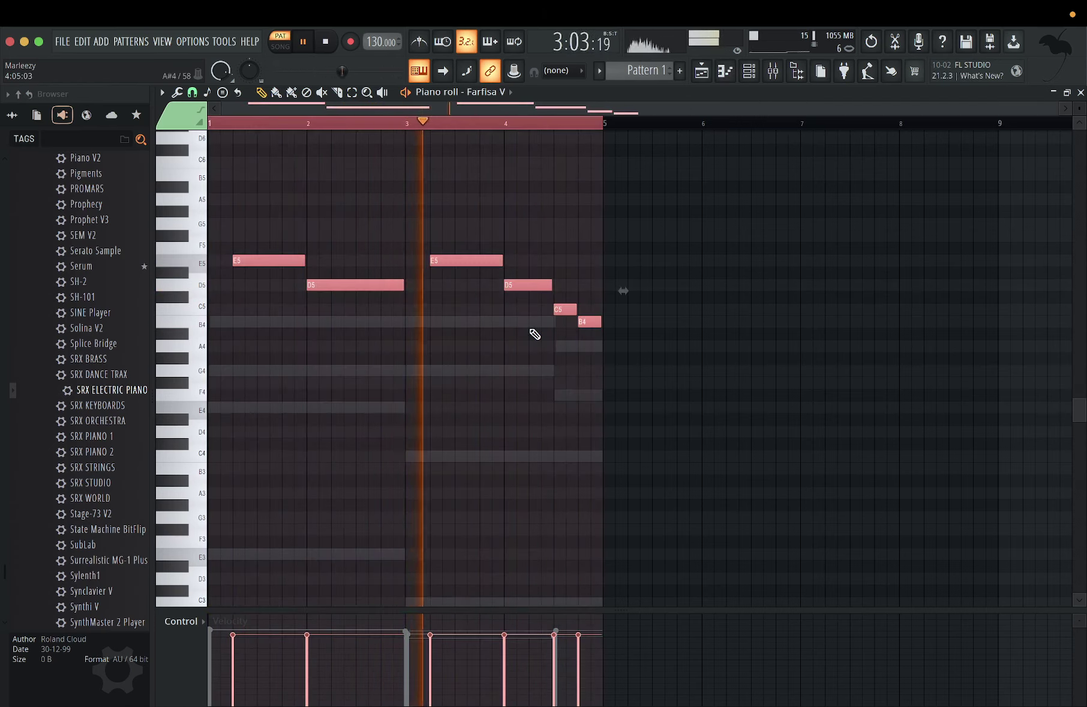
pyautogui.hotkey('ctrl', 'Up')
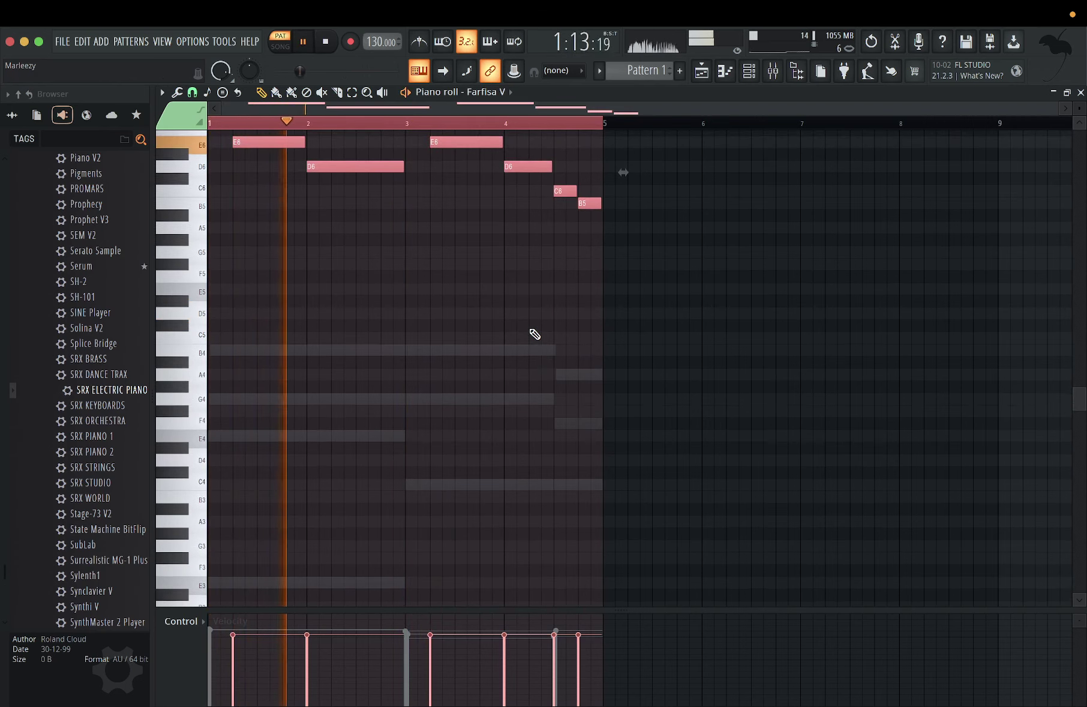
pyautogui.hotkey('ctrl', 'Down')
# Step: Add Arcade as a new instrument channel in the channel rack
pyautogui.click(749, 70)
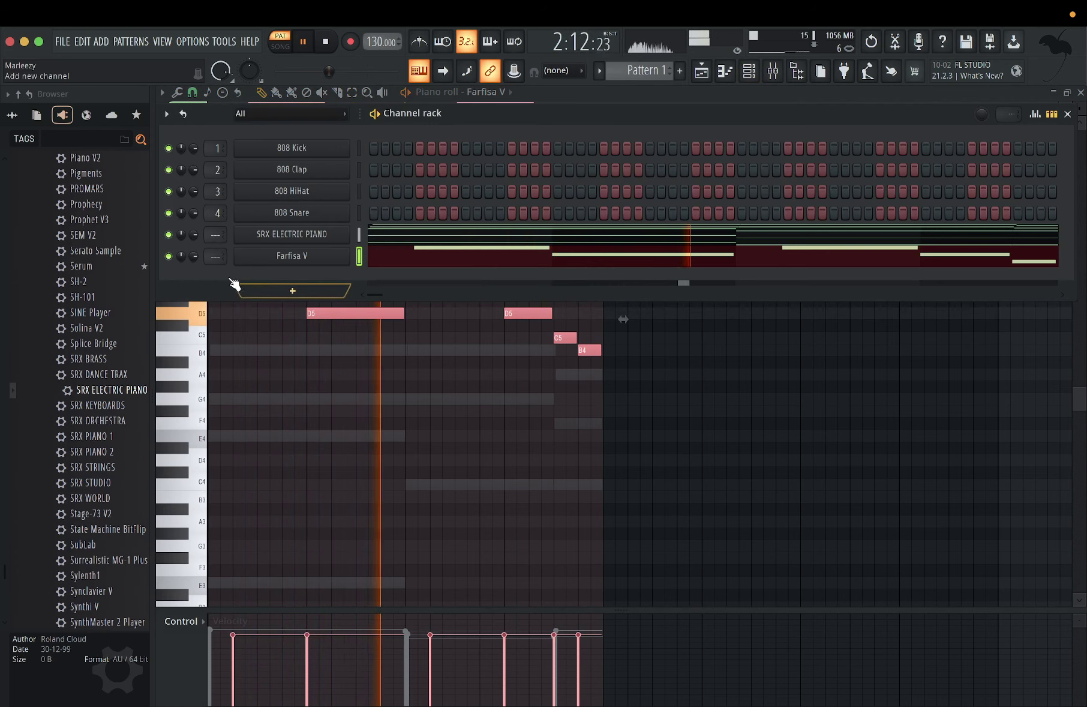
pyautogui.click(277, 293)
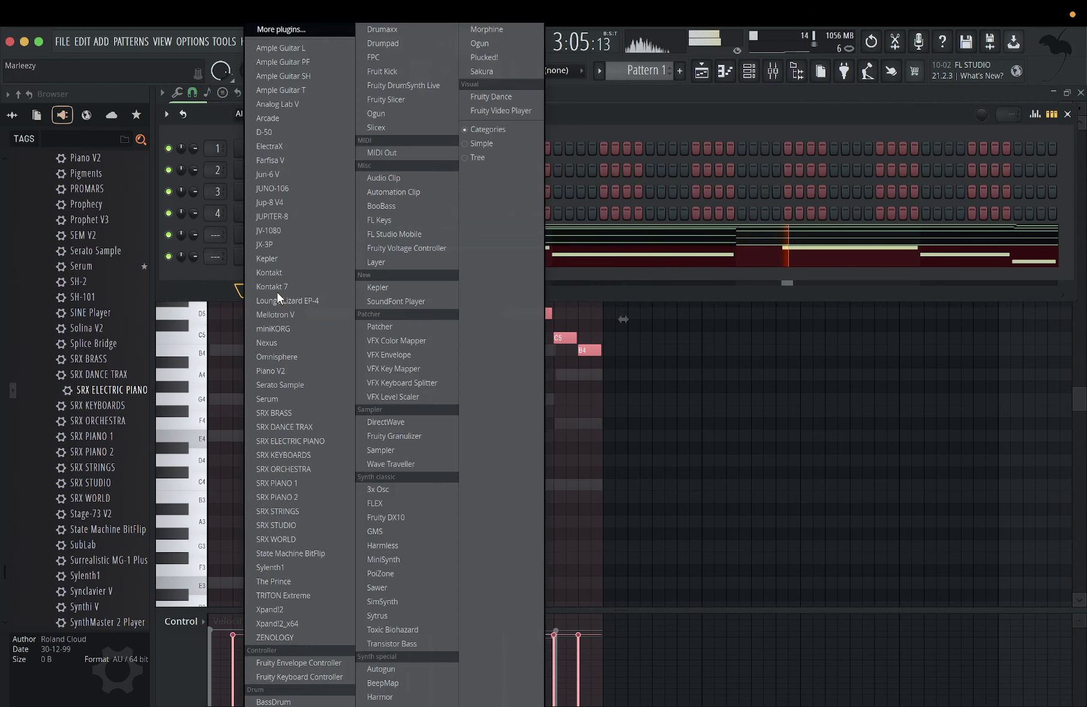
pyautogui.click(301, 118)
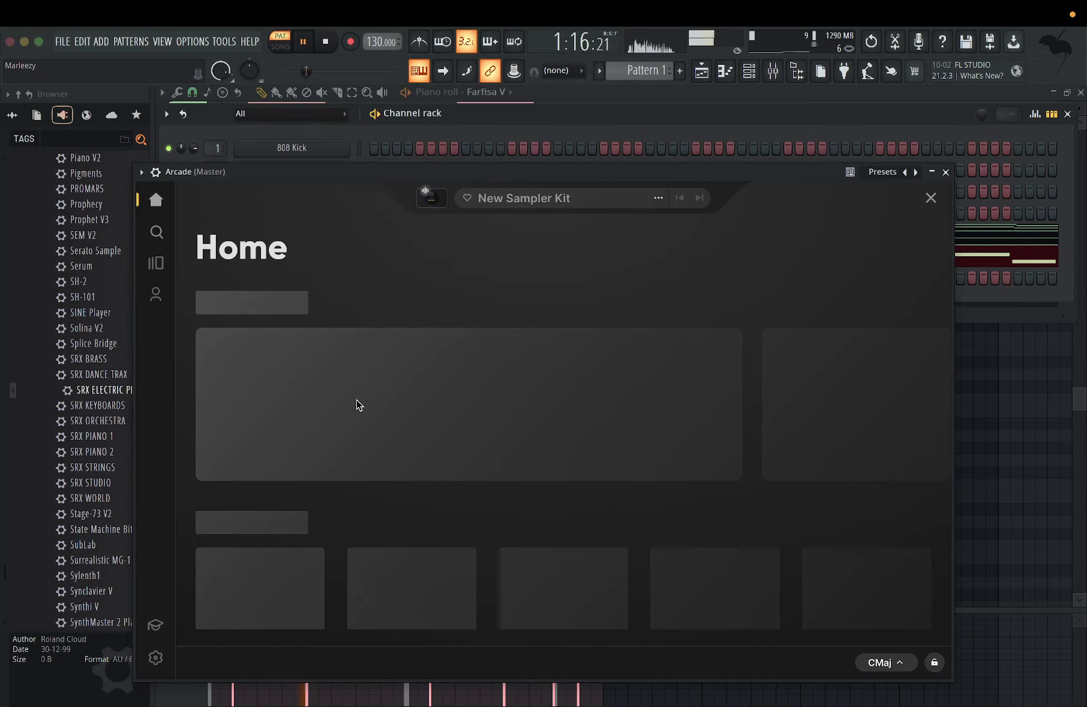
# Step: Filter the sampler kits of Arcade's Hooked line by vocal instrument, and download and load the Nothing Better kit
pyautogui.scroll(-5, 359, 405)
pyautogui.click(291, 373)
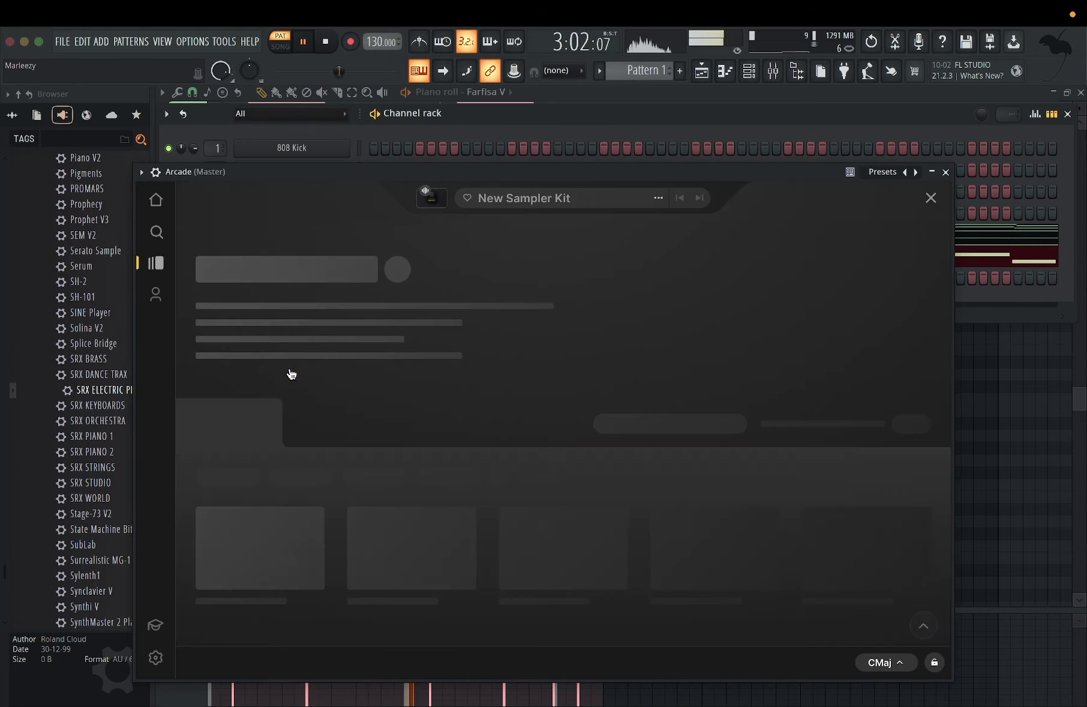
pyautogui.click(260, 471)
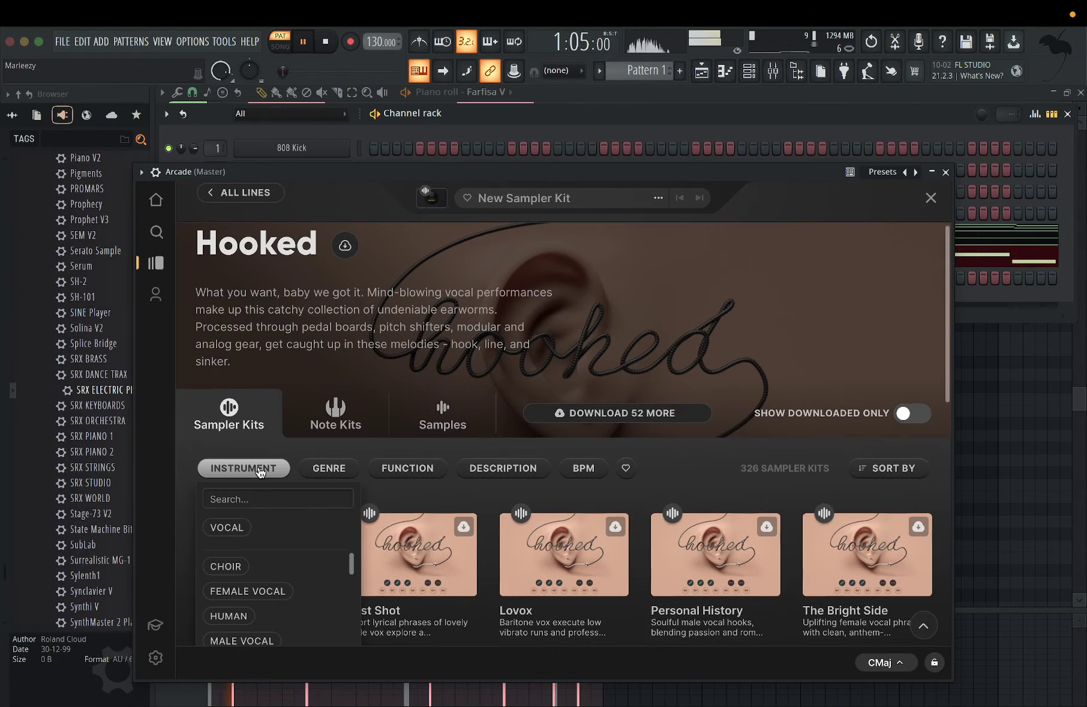
pyautogui.click(234, 528)
pyautogui.scroll(-10, 470, 508)
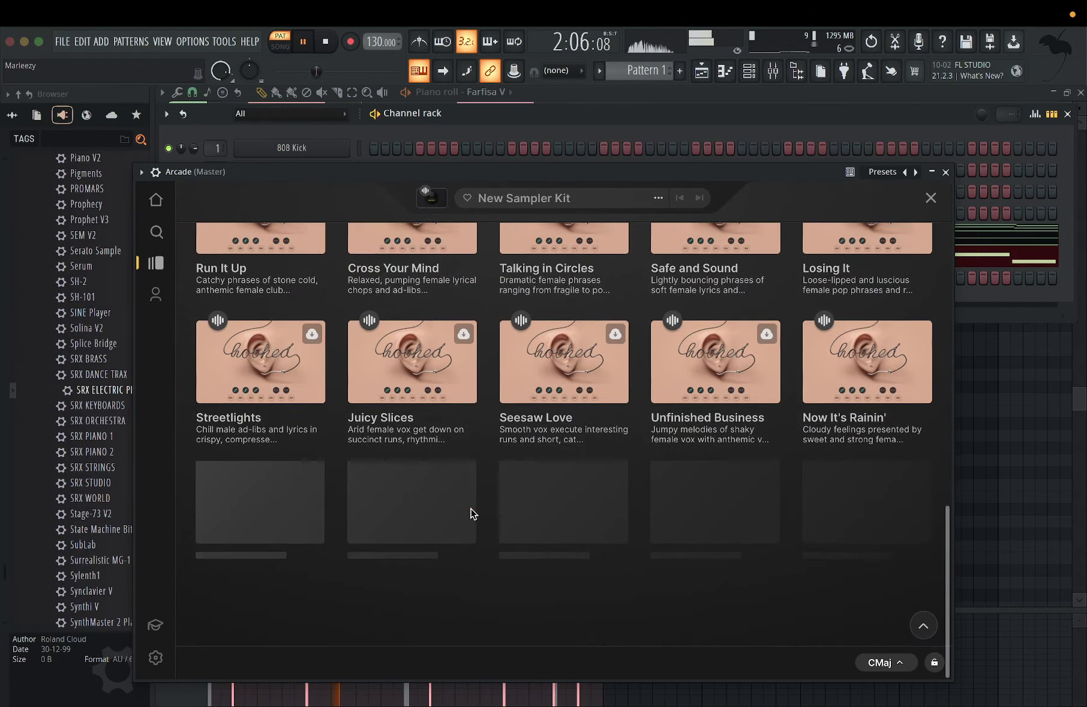
pyautogui.scroll(-5, 471, 509)
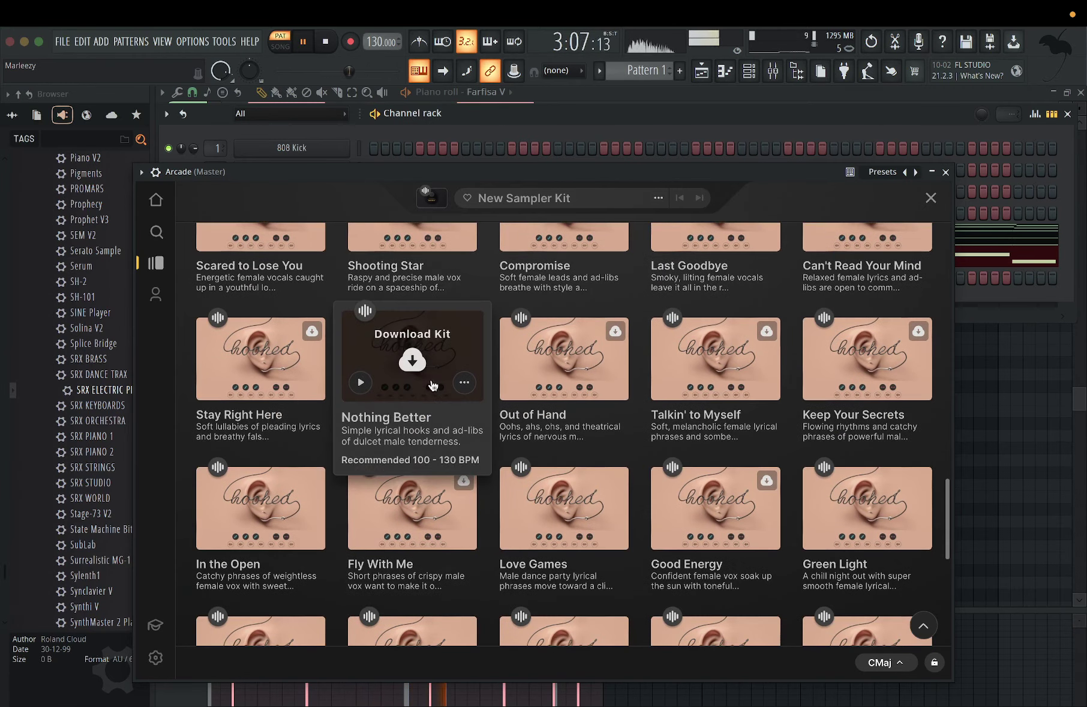
pyautogui.click(420, 367)
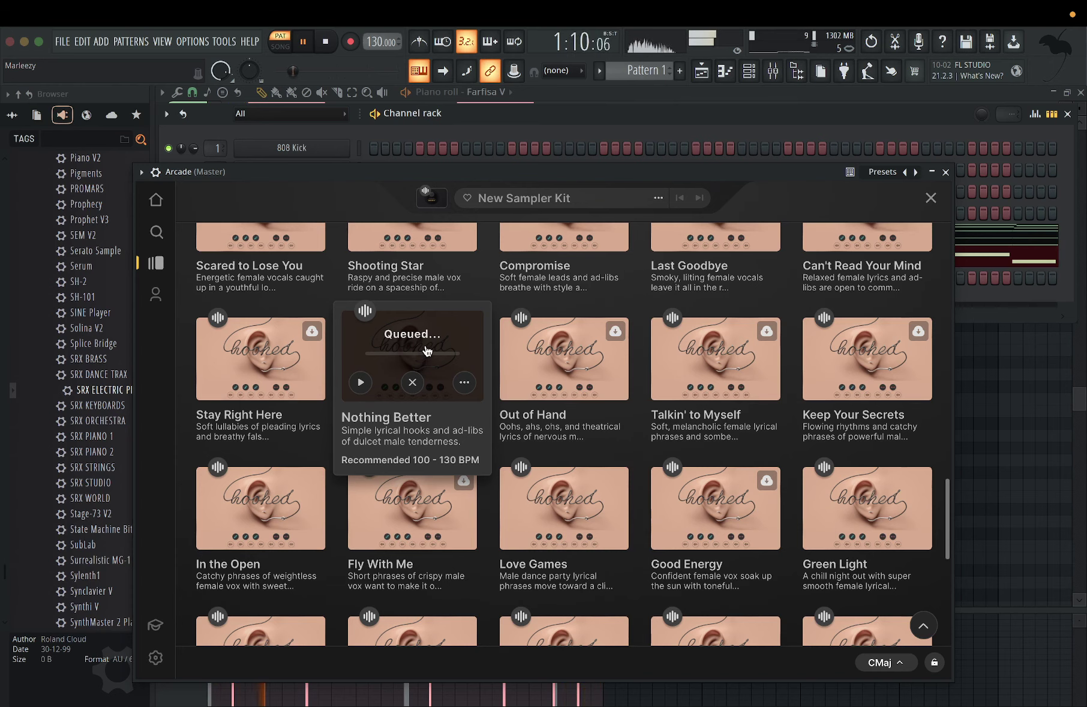
pyautogui.click(426, 352)
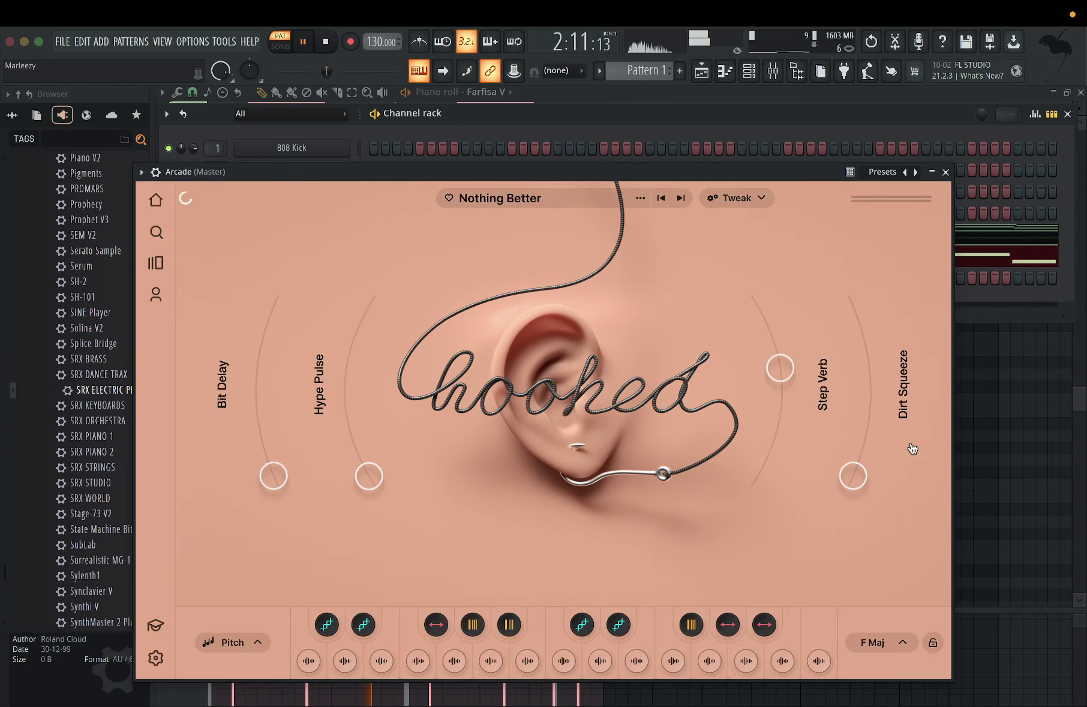
# Step: Set Arcade's session key to E min and lock it
pyautogui.click(893, 647)
pyautogui.click(914, 364)
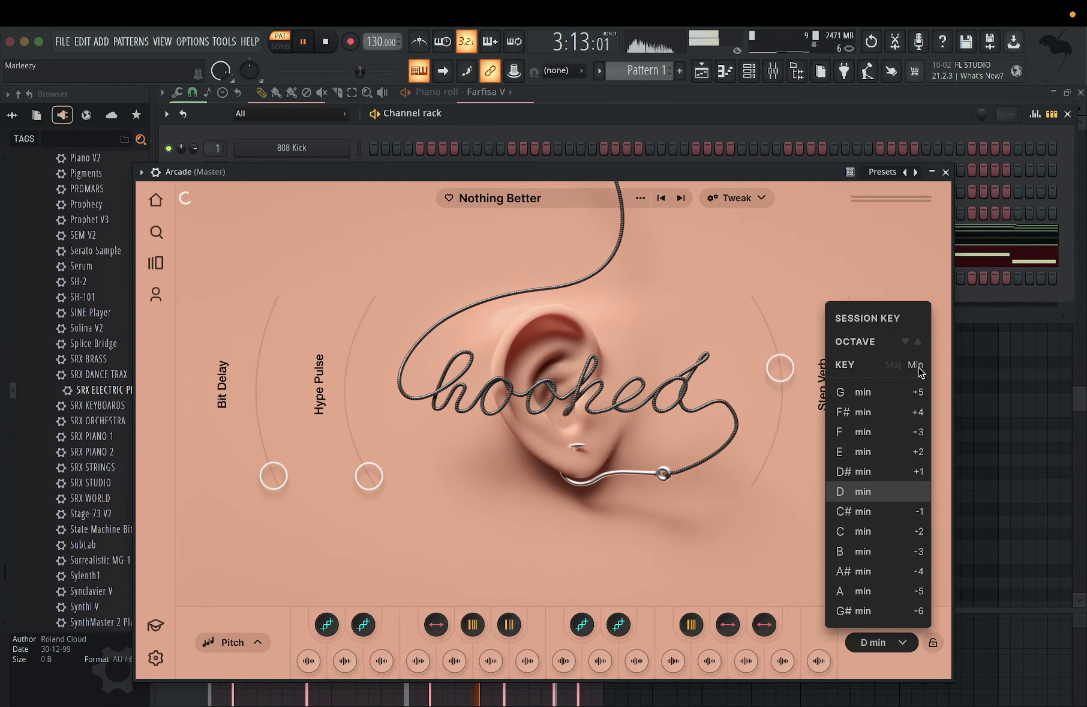
pyautogui.click(877, 460)
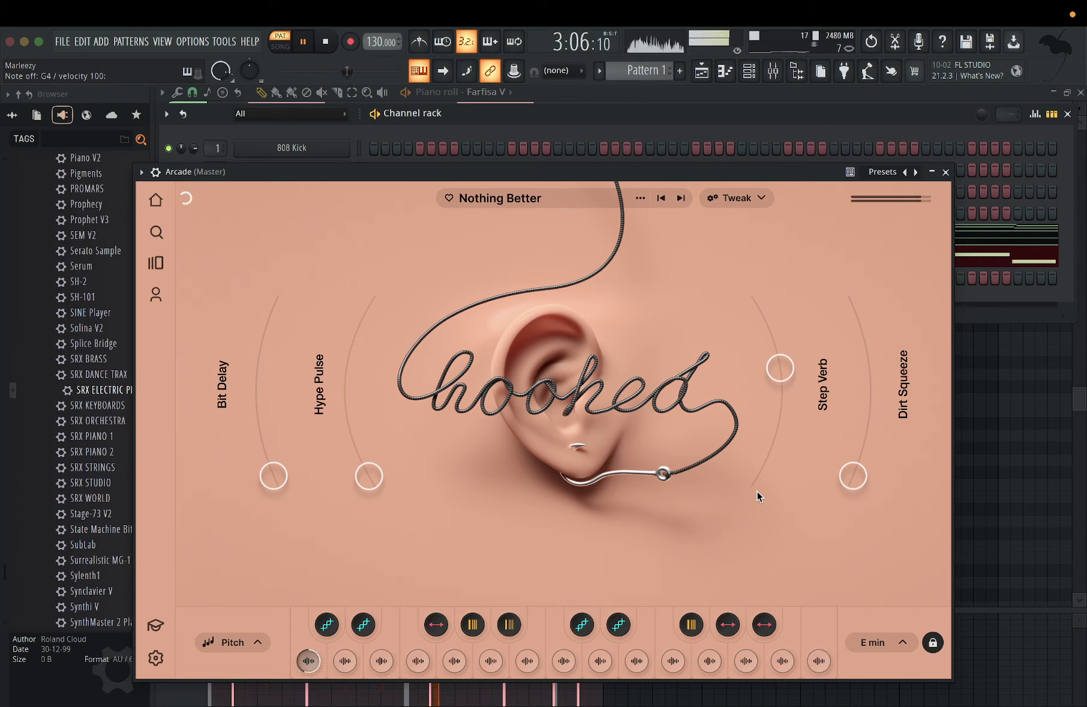
# Step: Return to the Hooked line in Arcade, load the Compromise sampler kit and adjust the listening volume
pyautogui.click(158, 201)
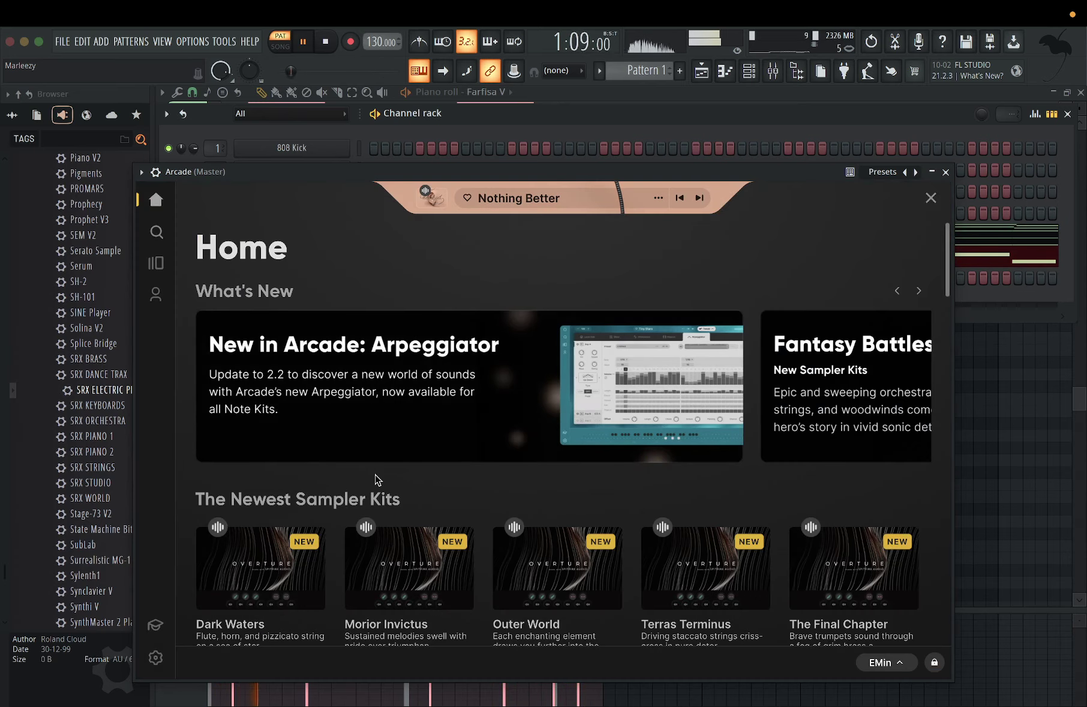
pyautogui.scroll(-5, 376, 474)
pyautogui.scroll(1, 376, 478)
pyautogui.click(292, 373)
pyautogui.click(413, 580)
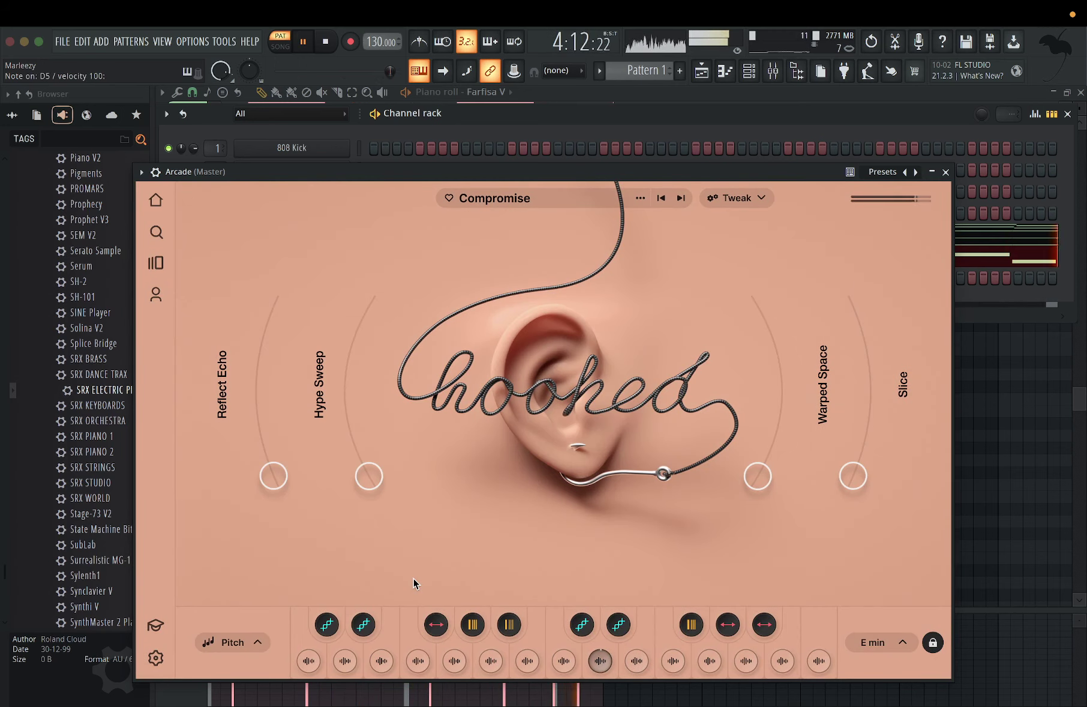
pyautogui.press('XF86AudioRaiseVolume')
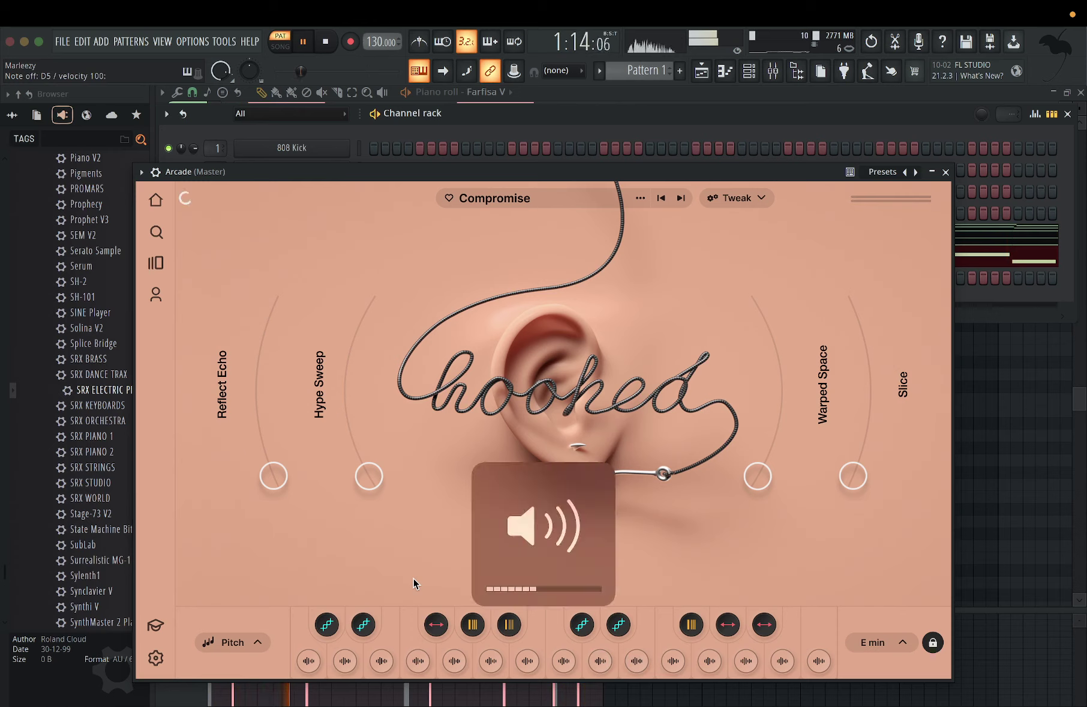